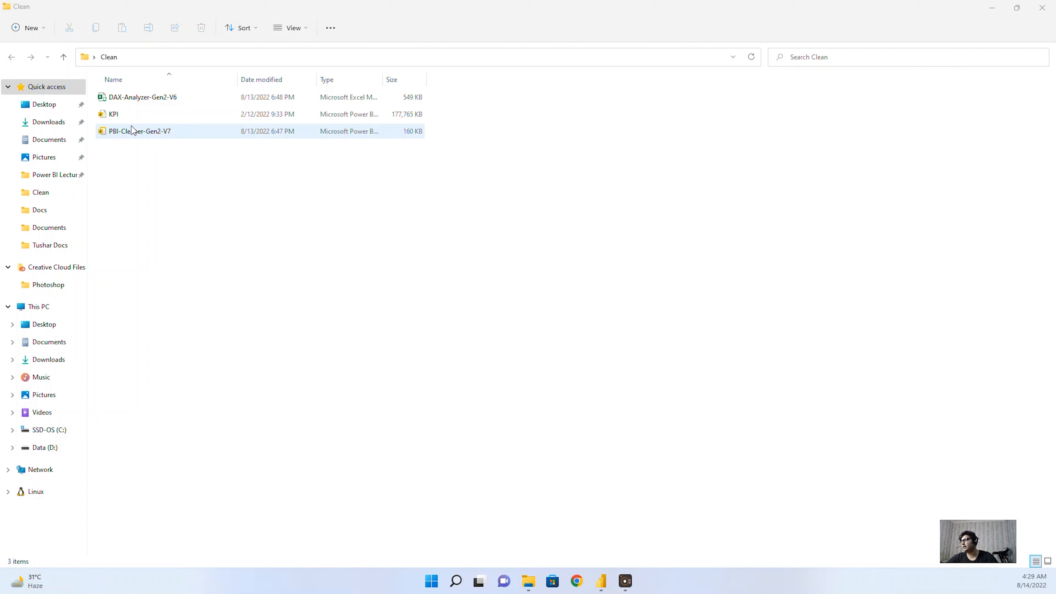
# - Widen the Type column to show the full file types and open the PBI-Cleaner-Gen2-V7 template
pyautogui.click(382, 78)
pyautogui.moveTo(383, 78); pyautogui.dragTo(465, 80)
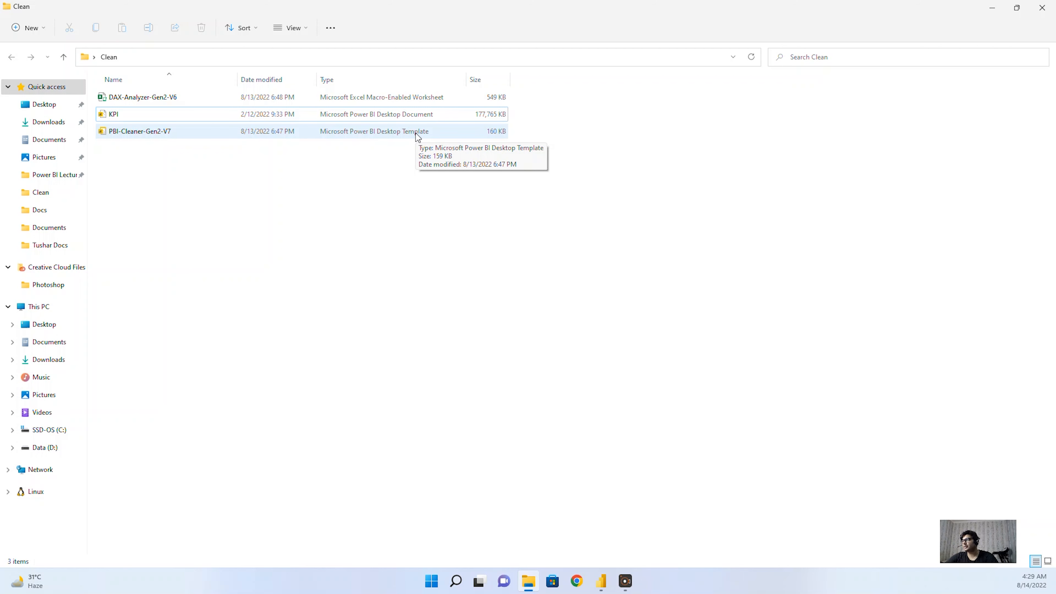
pyautogui.doubleClick(156, 131)
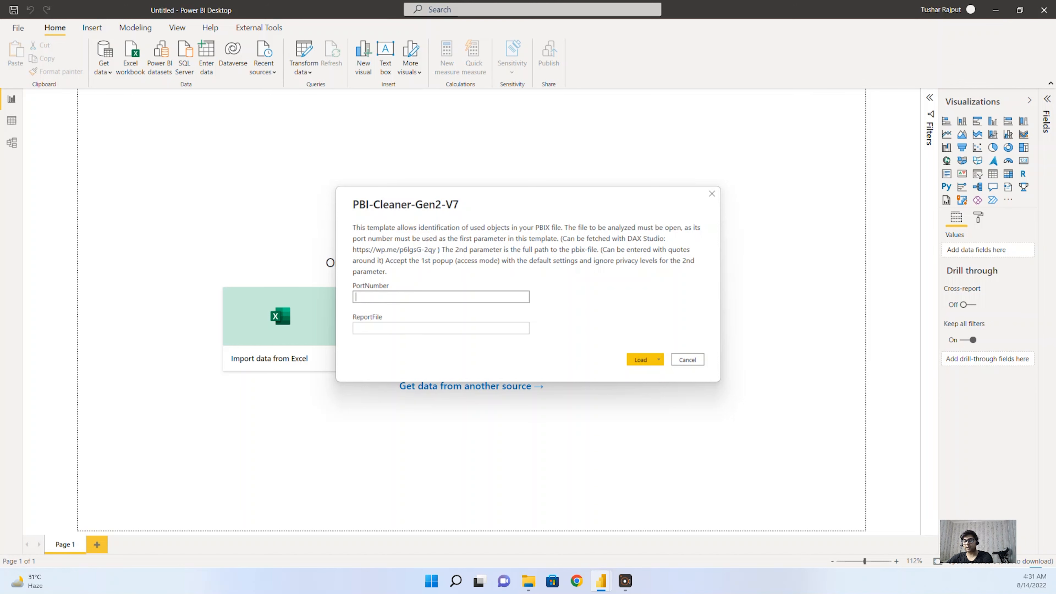
# - Switch to the Clean folder in File Explorer and create a shortcut to the KPI Power BI report there
pyautogui.hotkey('alt', 'Tab')
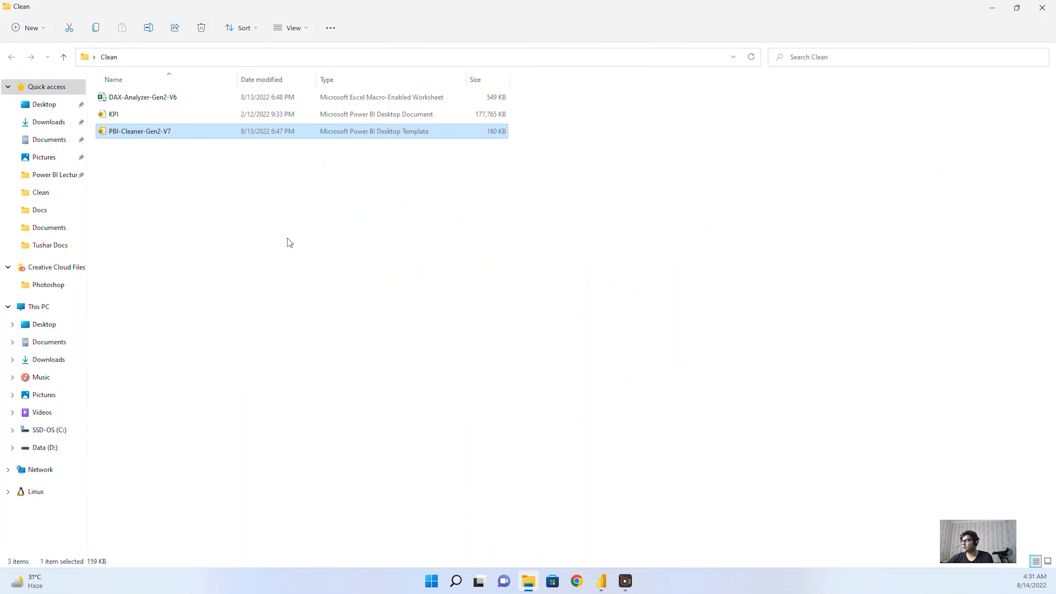
pyautogui.click(128, 116)
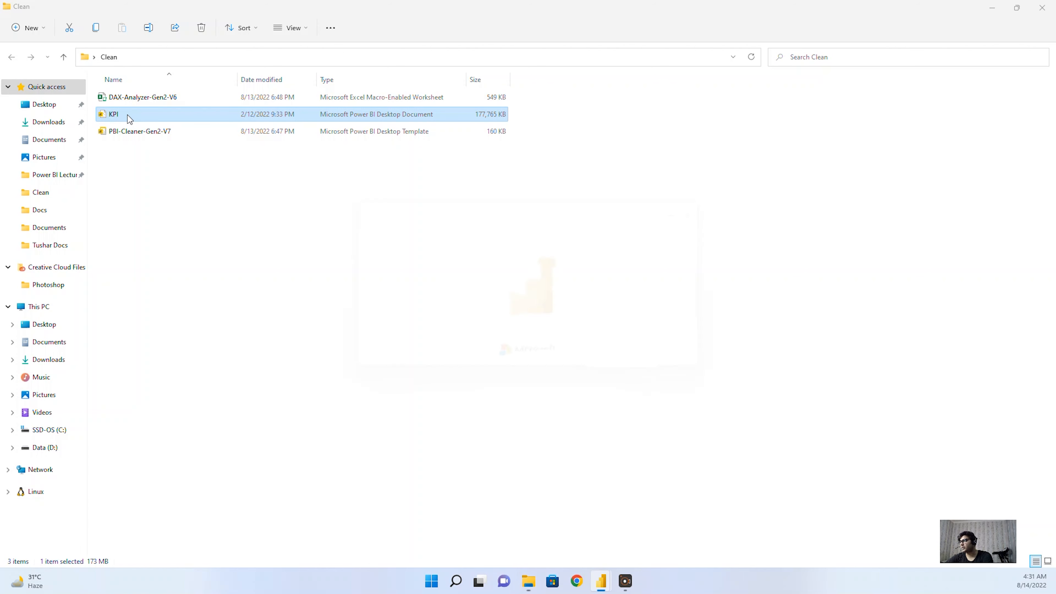
pyautogui.rightClick(129, 117)
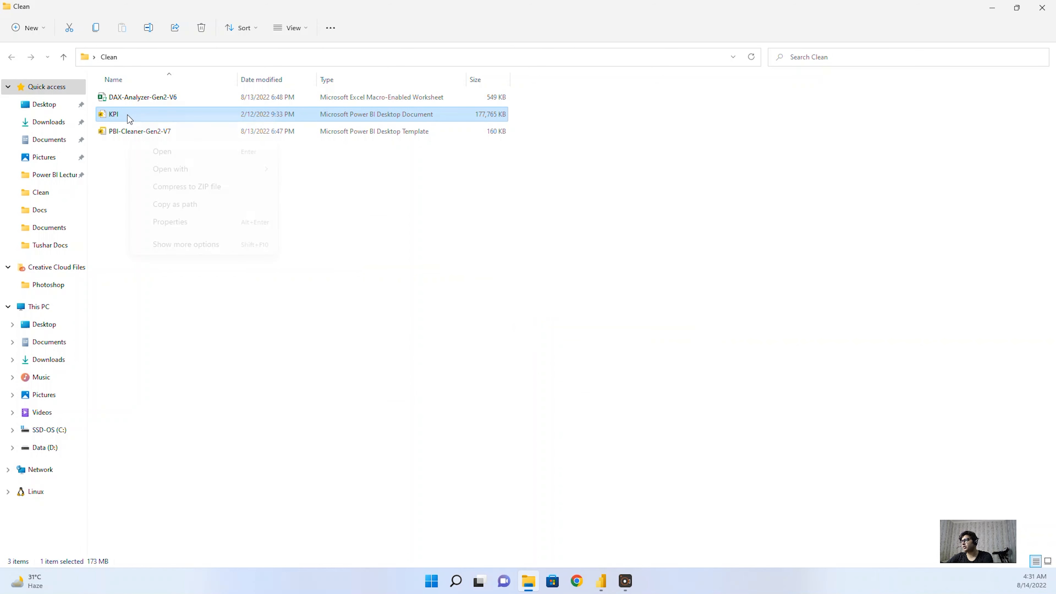
pyautogui.click(188, 246)
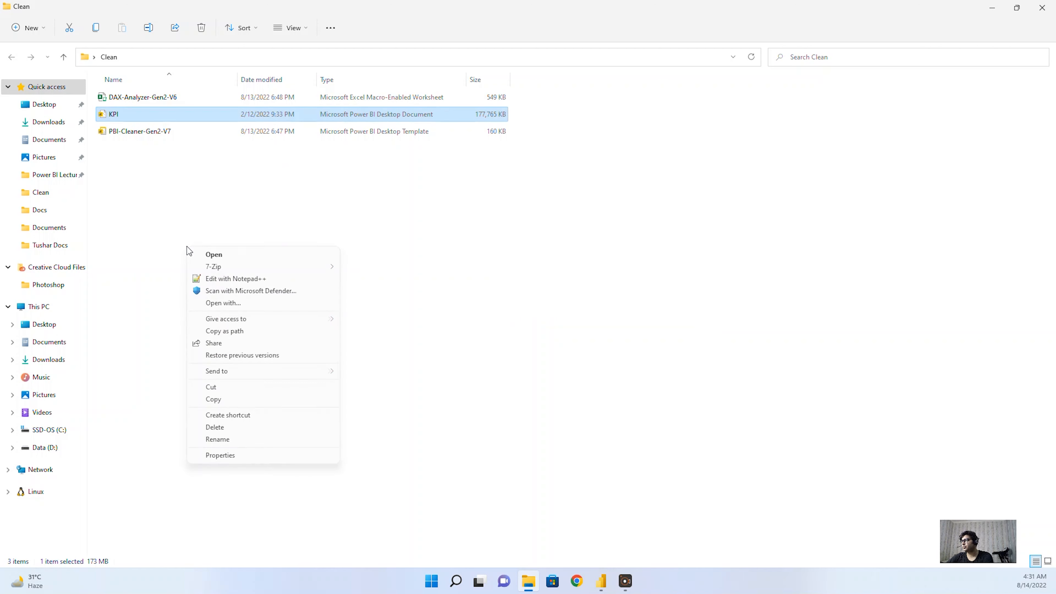
pyautogui.click(224, 415)
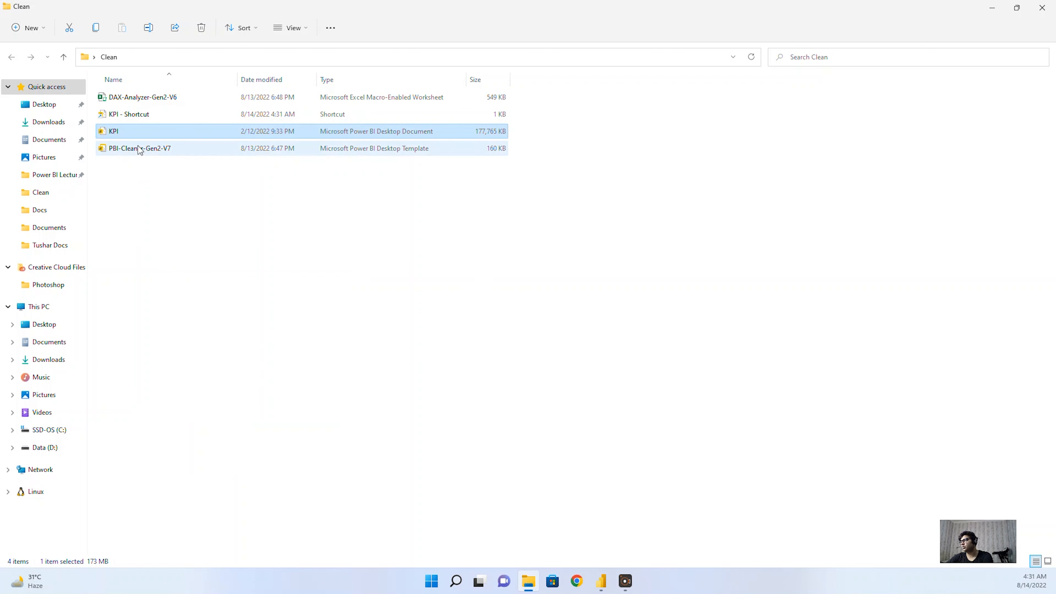
# - Look up the full target path of the KPI report in the KPI shortcut's properties
pyautogui.click(139, 114)
pyautogui.rightClick(139, 121)
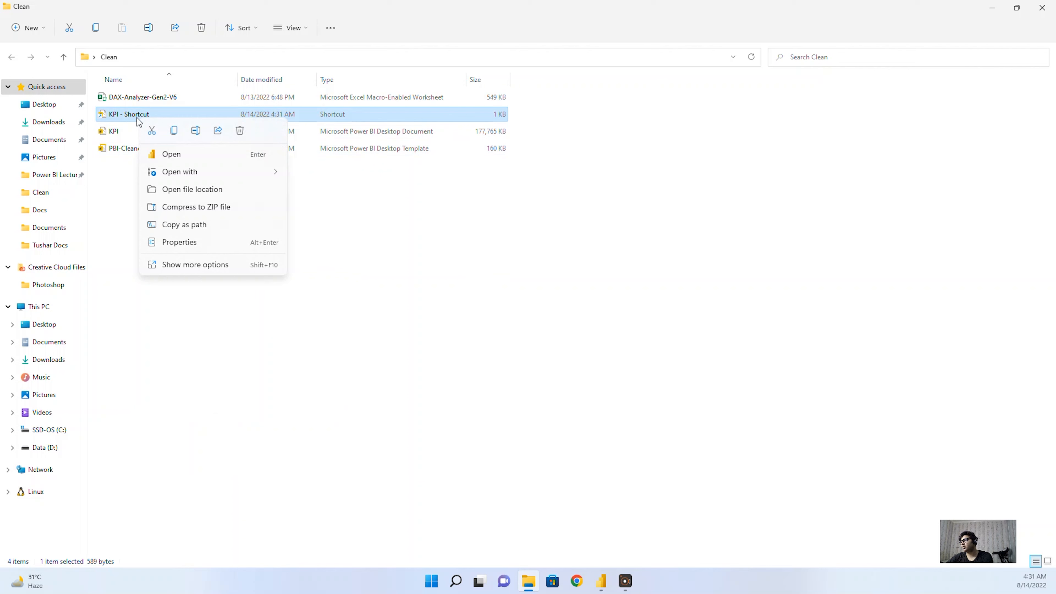
pyautogui.click(183, 242)
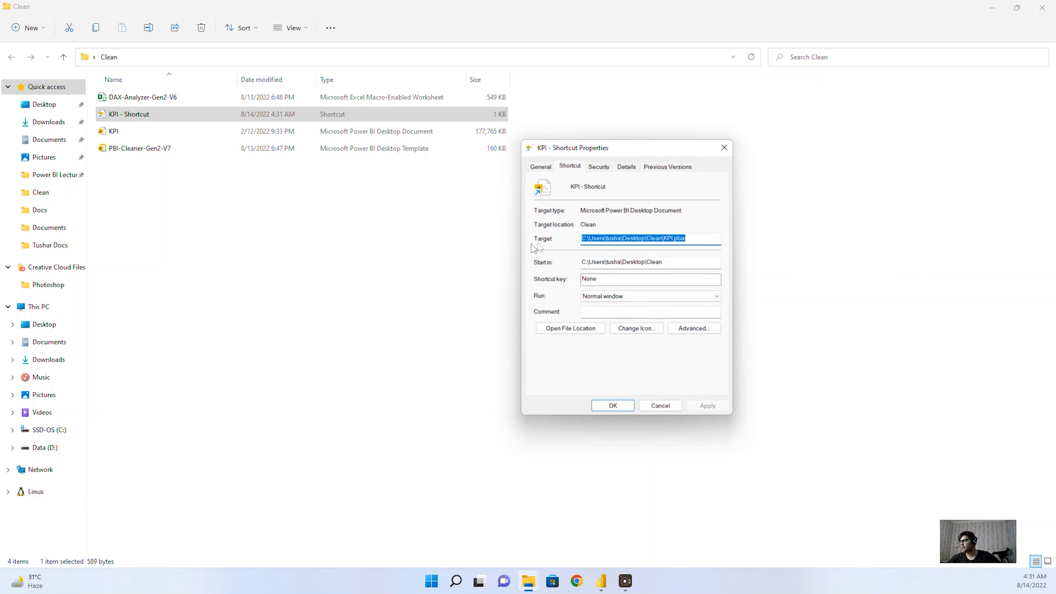
pyautogui.click(725, 148)
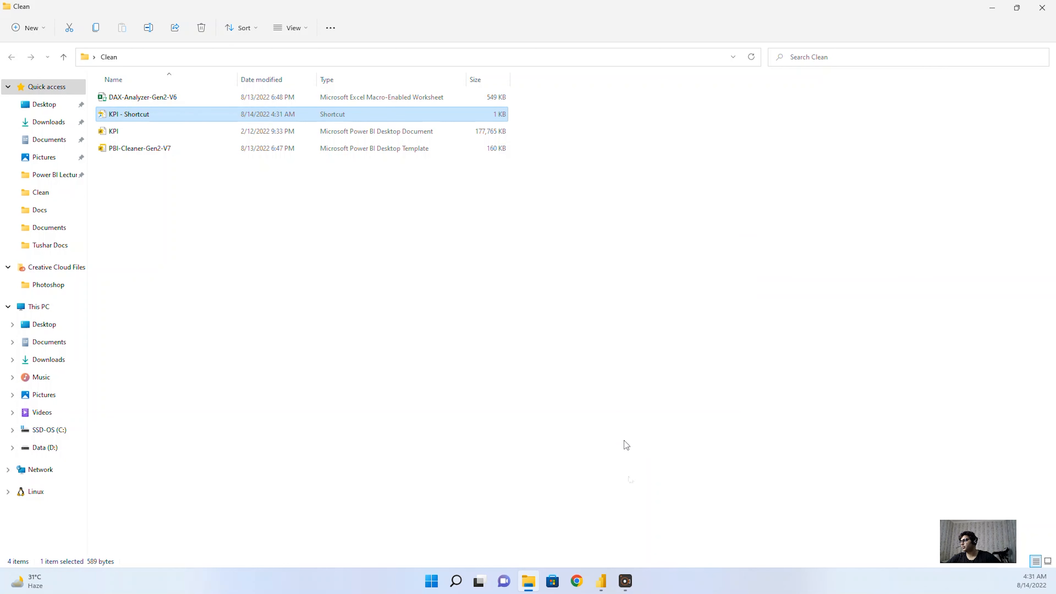
# - Switch to the PBI-Cleaner template in Power BI Desktop and paste the full path of KPI.pbix as its ReportFile parameter
pyautogui.click(818, 569)
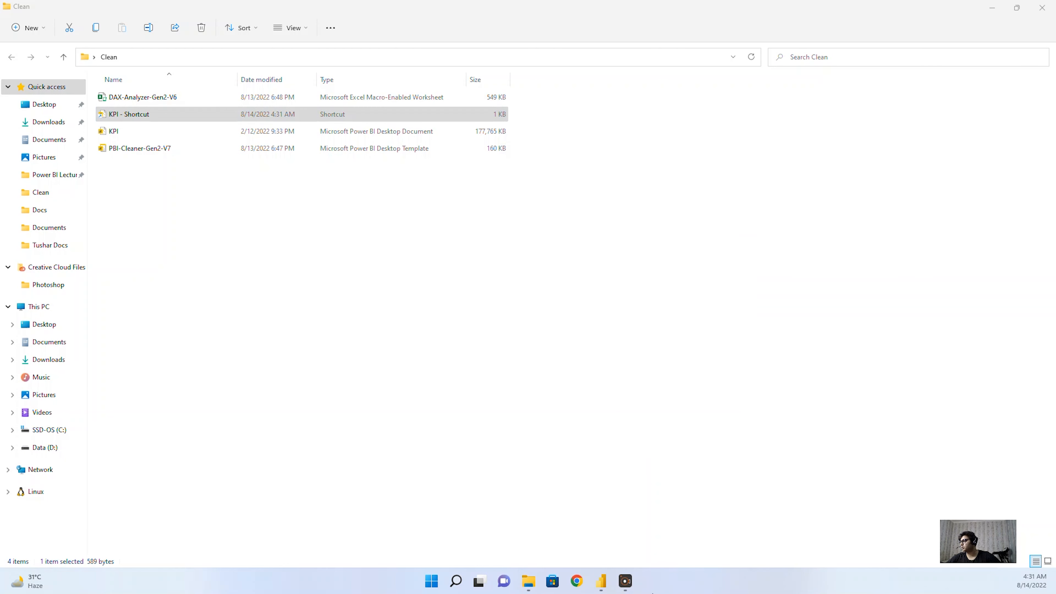
pyautogui.moveTo(601, 580)
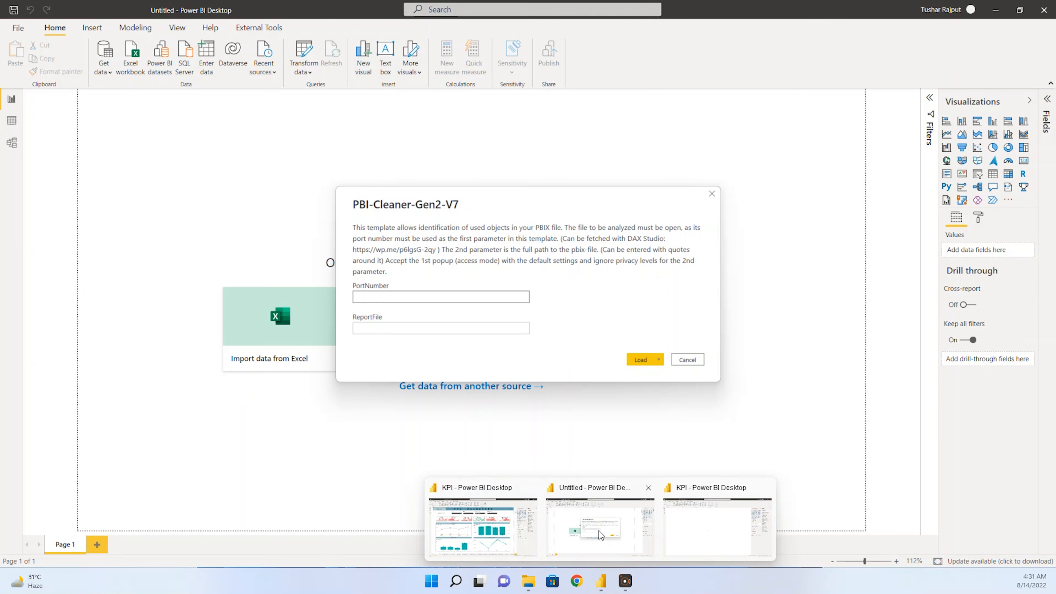
pyautogui.click(601, 536)
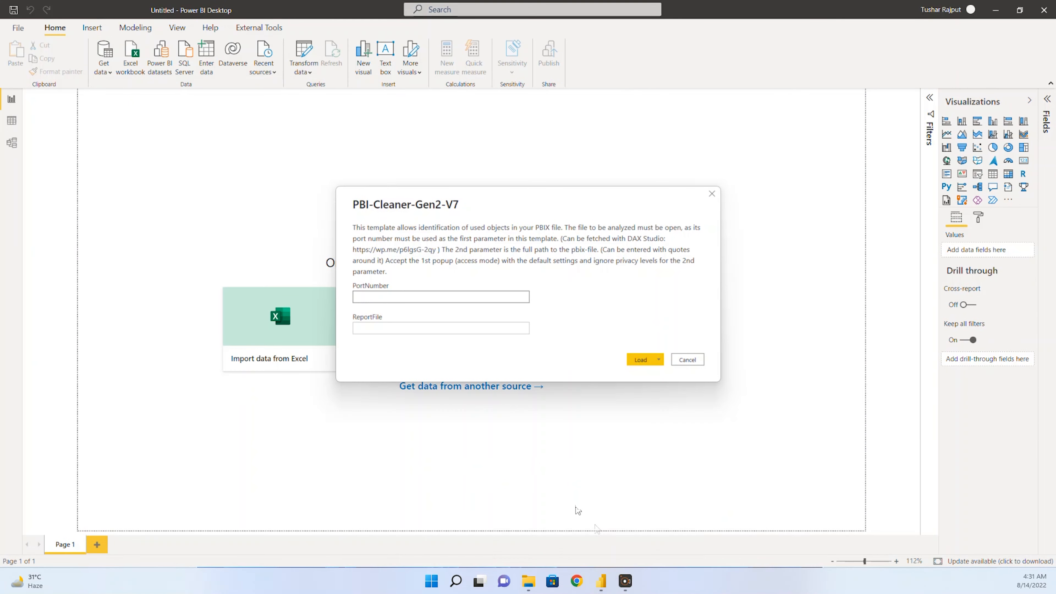
pyautogui.click(378, 330)
pyautogui.click(377, 329)
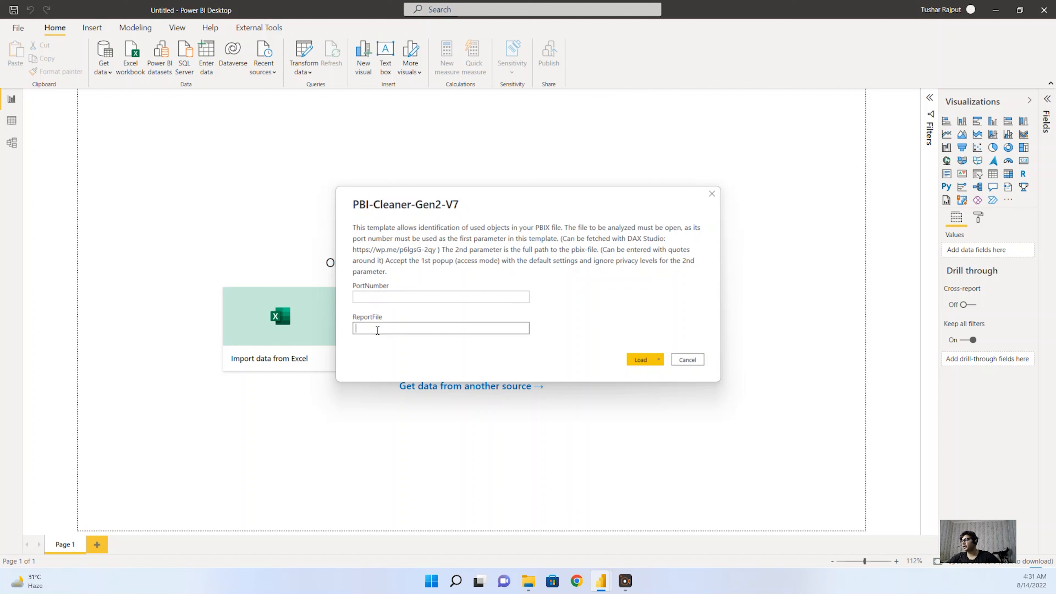
pyautogui.hotkey('ctrl', 'v')
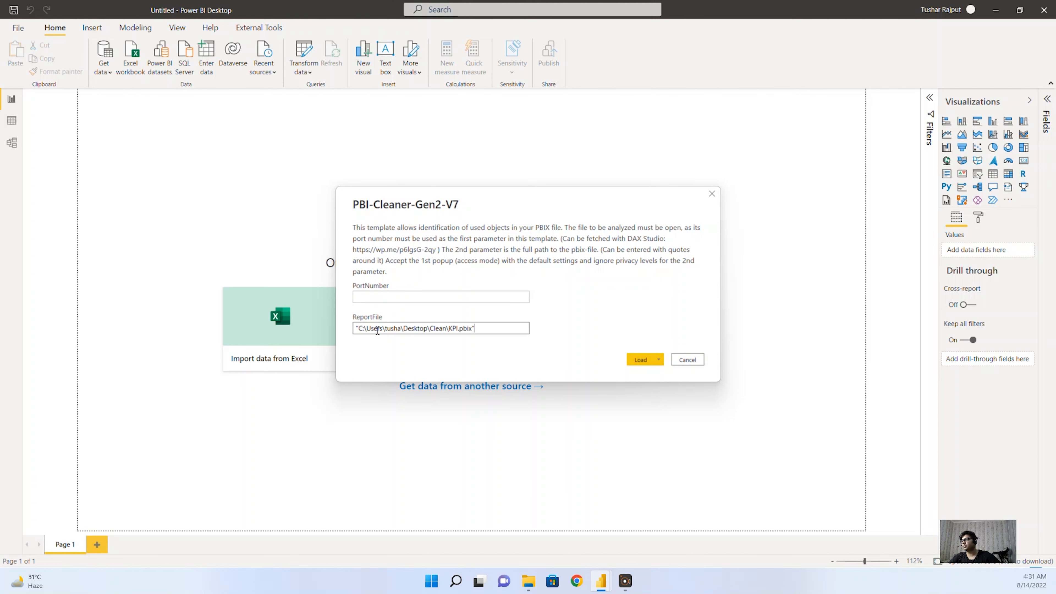
# - Search for "dax" among the installed apps and launch DAX Studio to find the port number
pyautogui.click(371, 296)
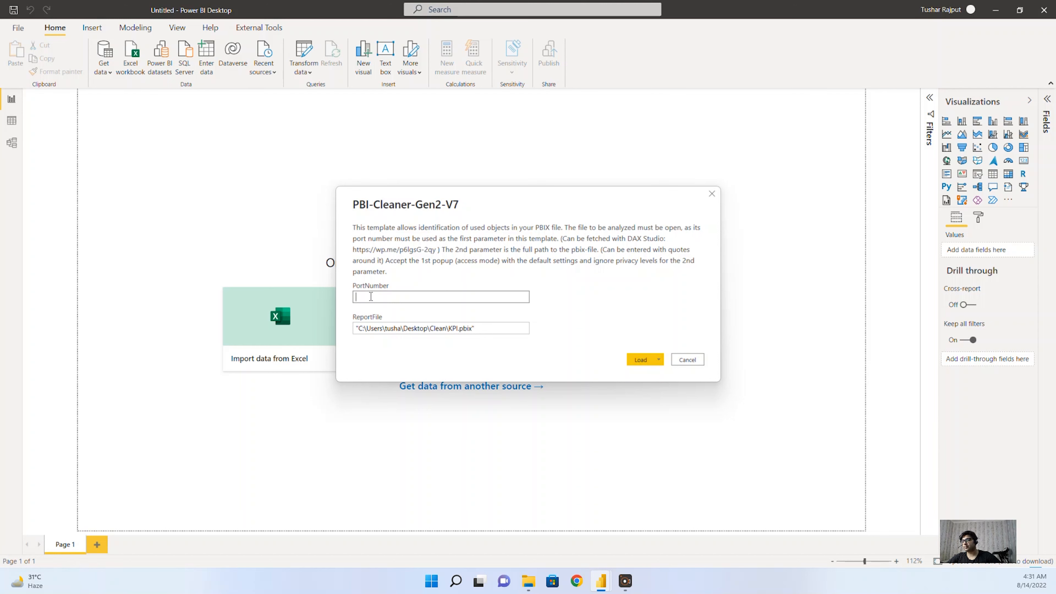
pyautogui.hotkey('alt', 'Tab')
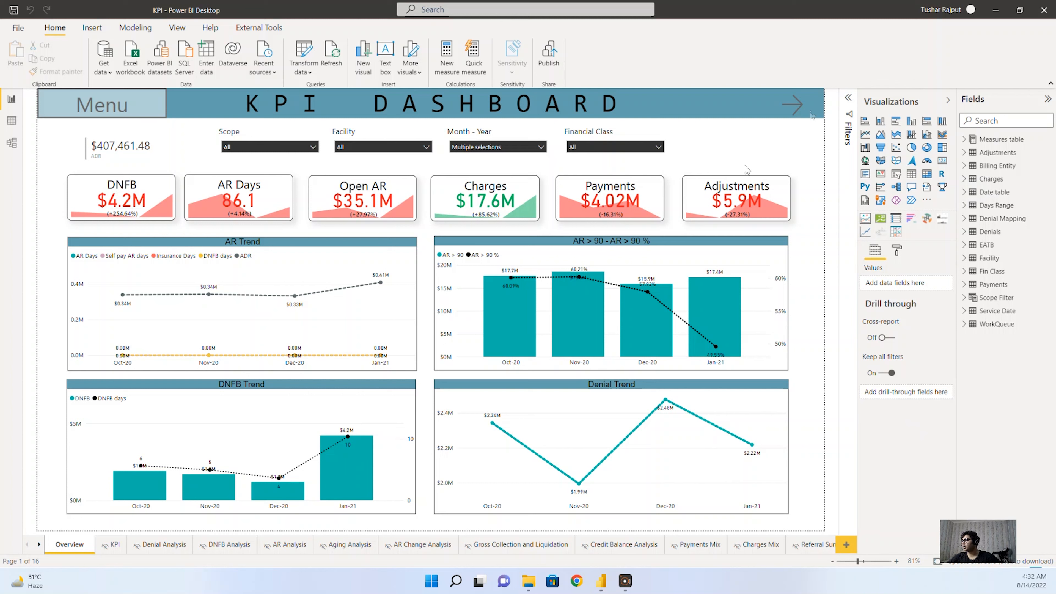
pyautogui.click(432, 586)
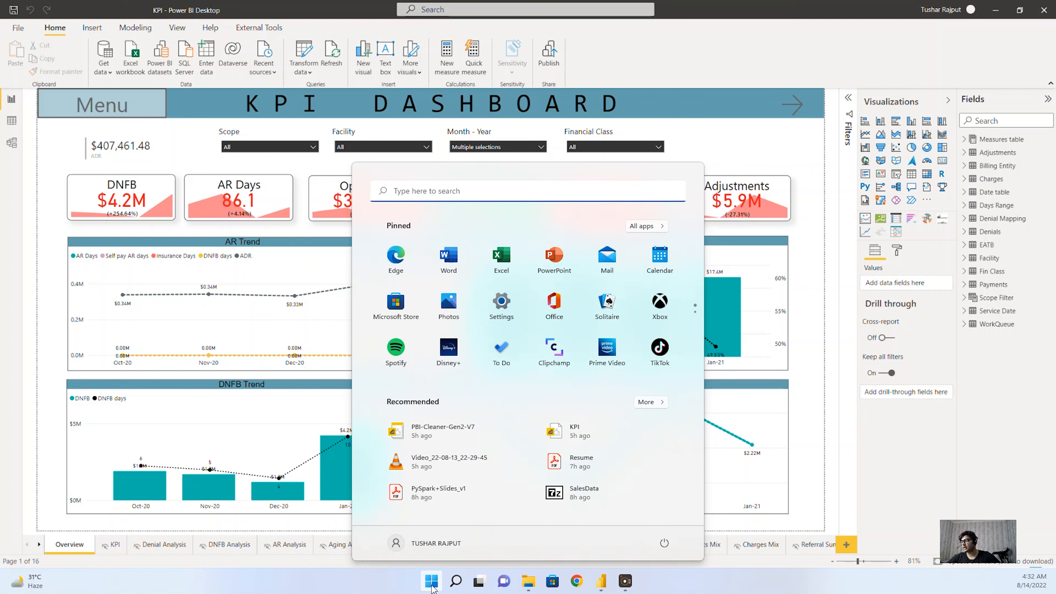
pyautogui.write('dax')
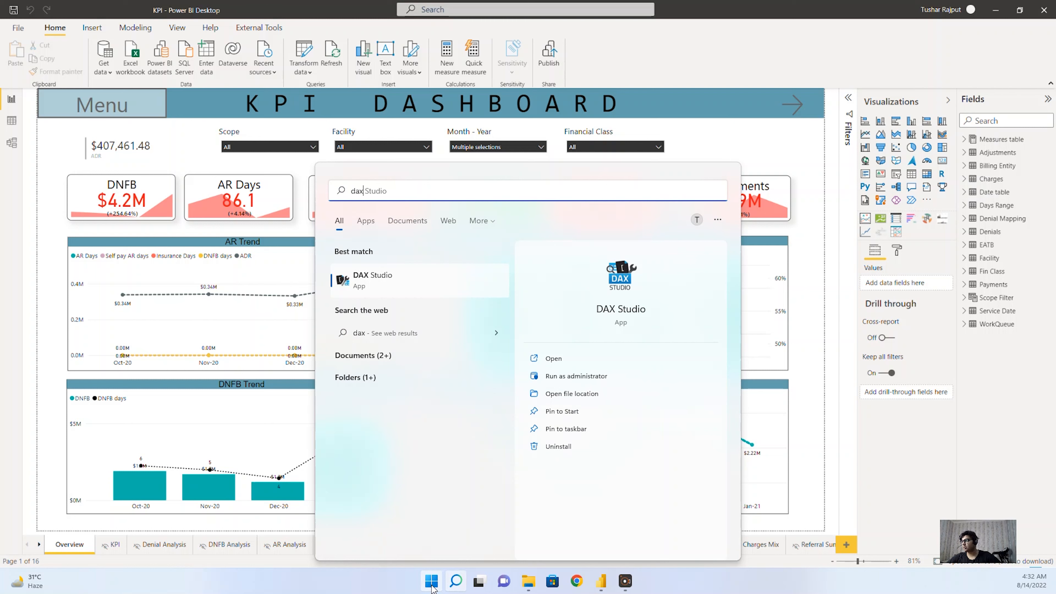
pyautogui.click(400, 276)
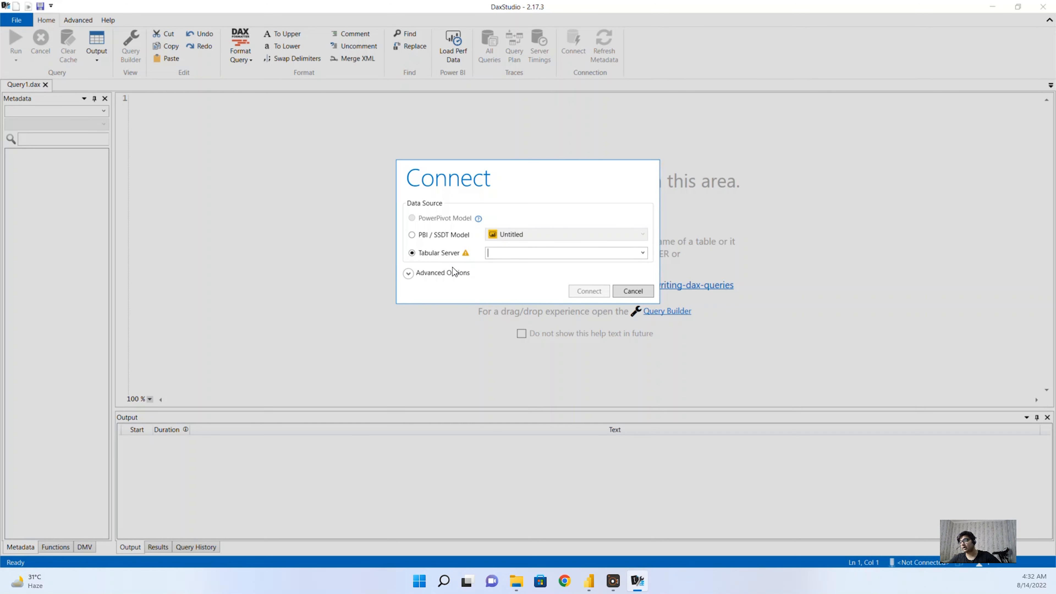
# - Connect DAX Studio to the open KPI report as a PBI / SSDT model
pyautogui.click(412, 234)
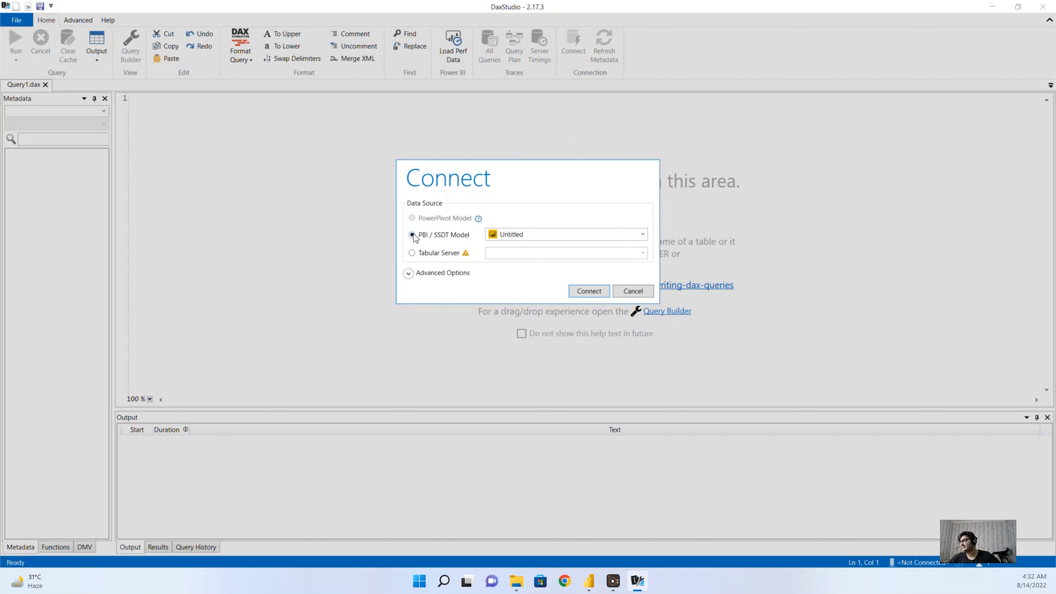
pyautogui.click(532, 233)
pyautogui.click(521, 258)
pyautogui.click(600, 294)
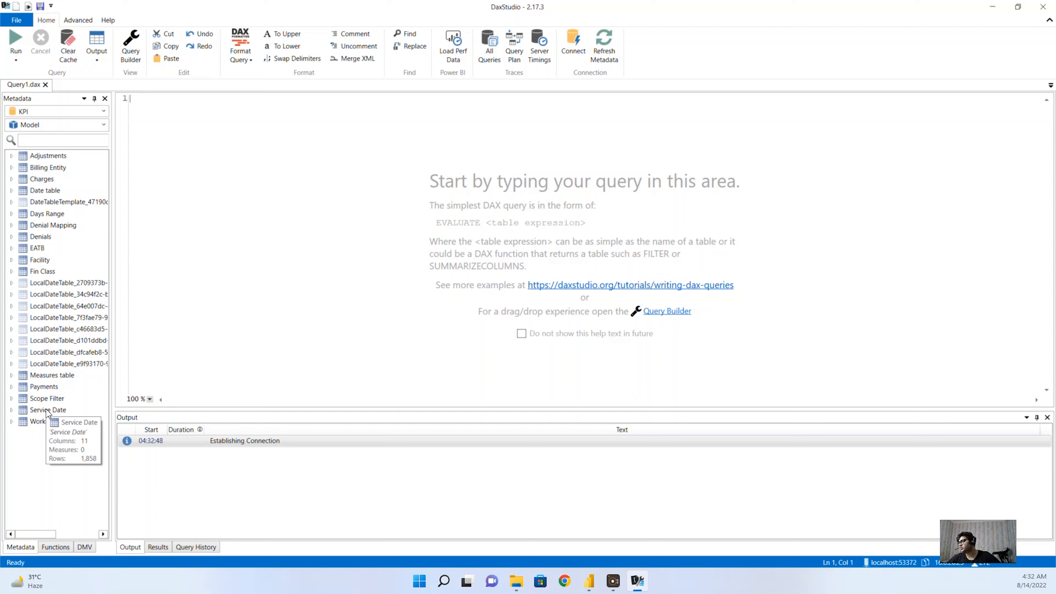
# - Return to Power BI Desktop, set the template's PortNumber parameter to 53372 and load the template
pyautogui.moveTo(984, 519)
pyautogui.mouseDown()
pyautogui.moveTo(977, 529)
pyautogui.moveTo(998, 522)
pyautogui.mouseUp()
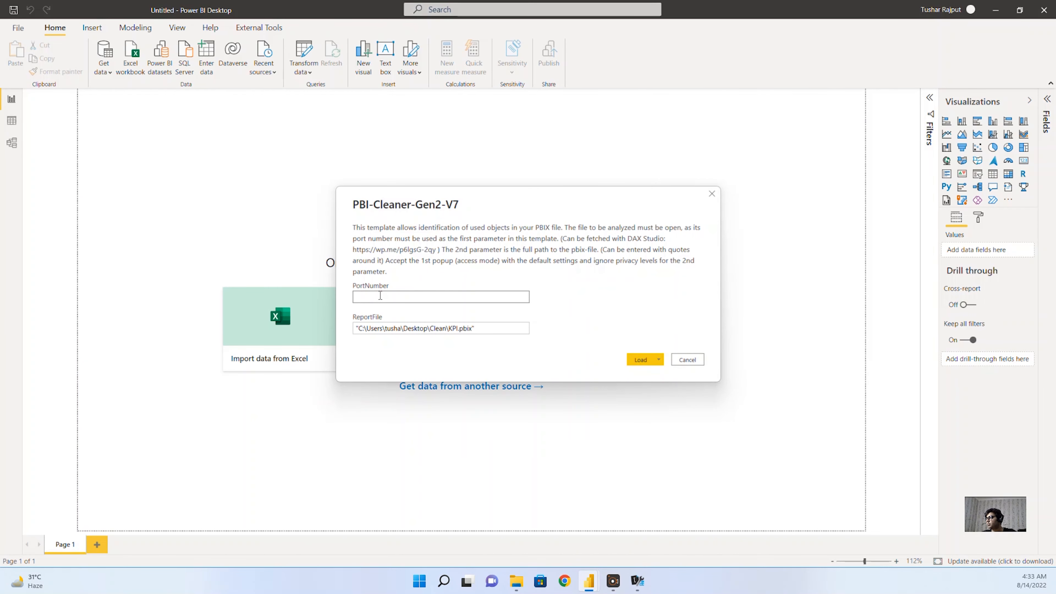
pyautogui.click(380, 296)
pyautogui.write('53372')
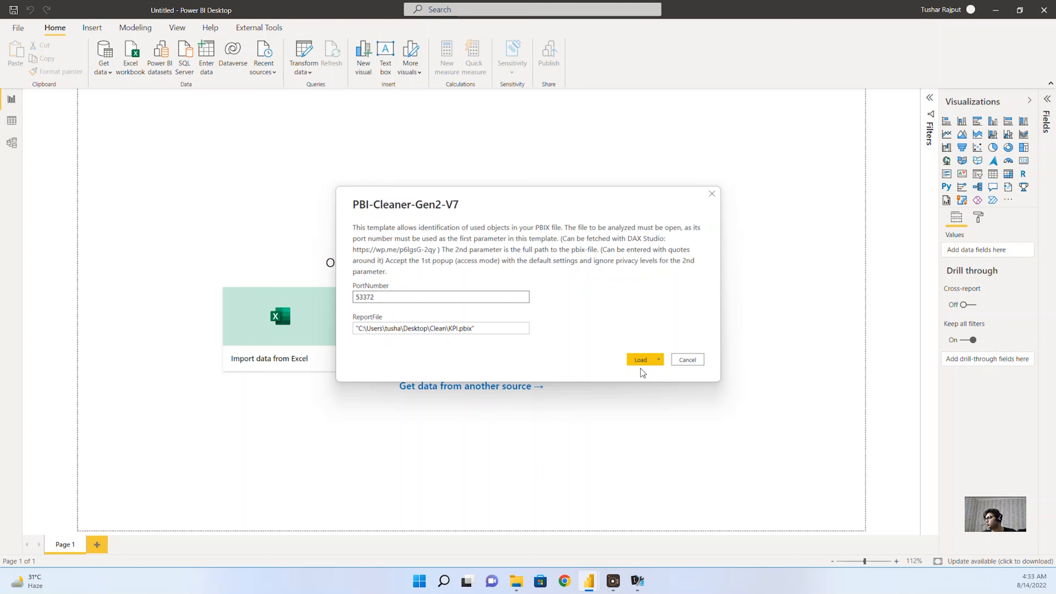
pyautogui.click(643, 359)
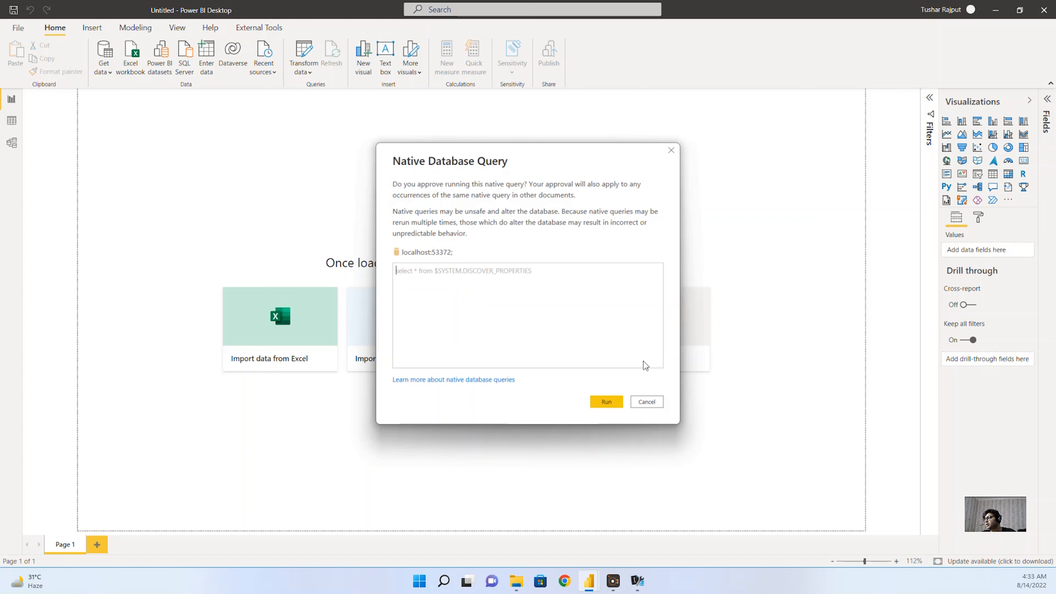
# - Connect to localhost:53372 with the current Windows credentials and ignore the privacy level checks for this file
pyautogui.click(605, 401)
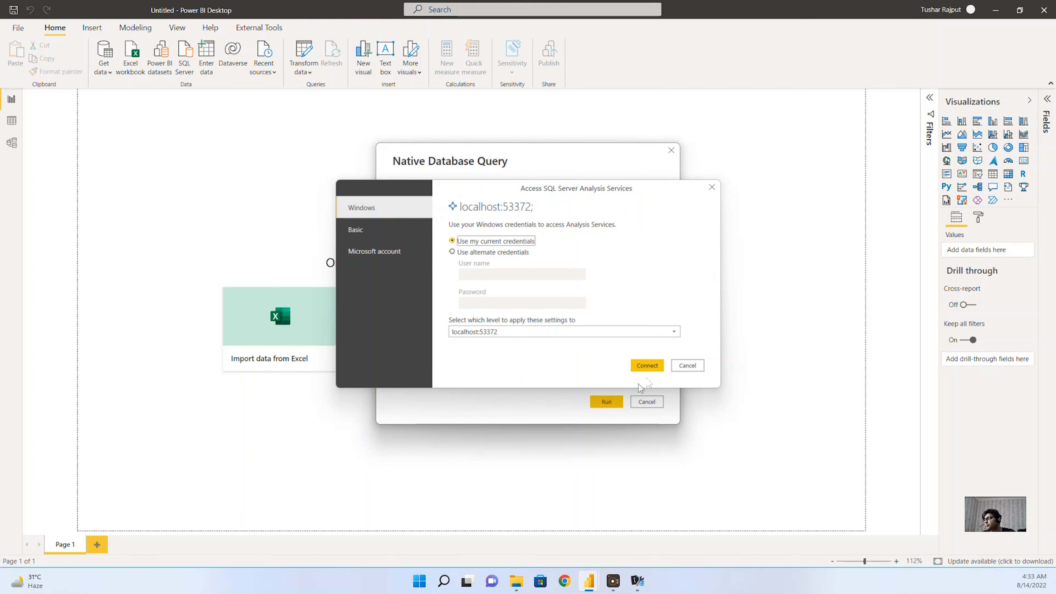
pyautogui.click(651, 366)
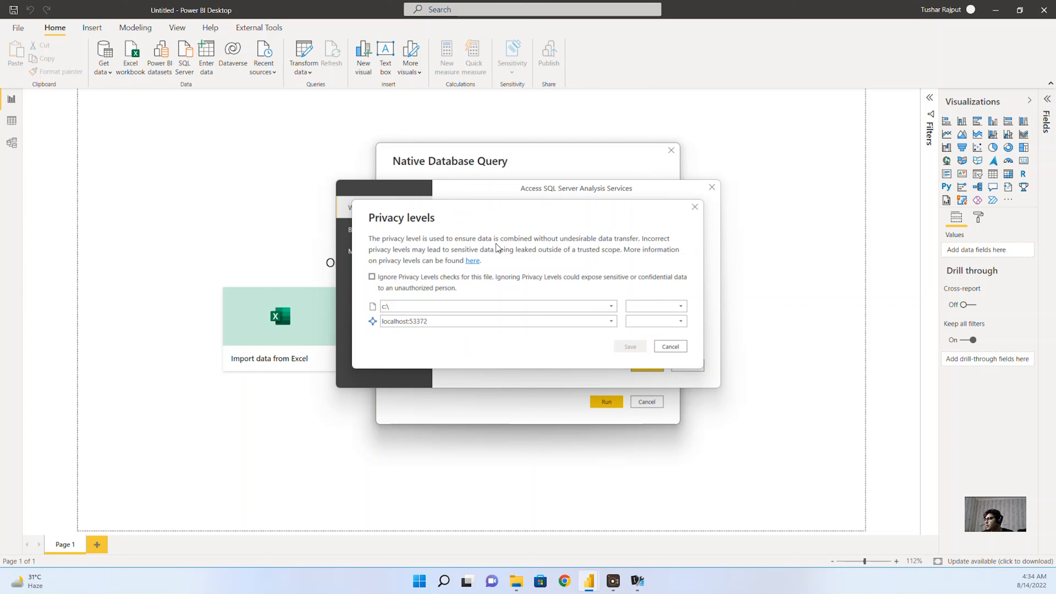
pyautogui.click(372, 277)
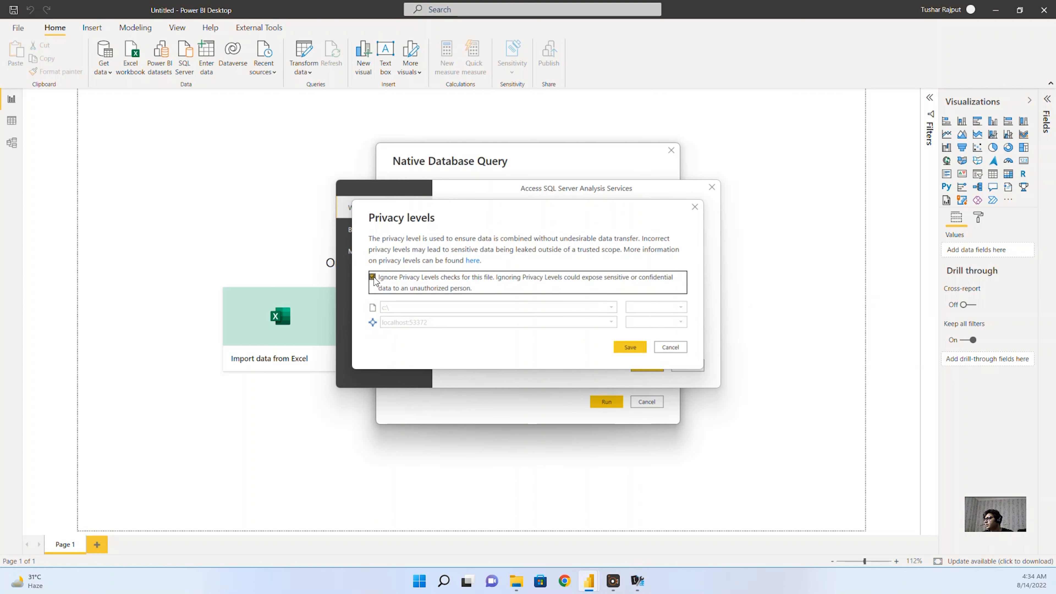
pyautogui.click(639, 346)
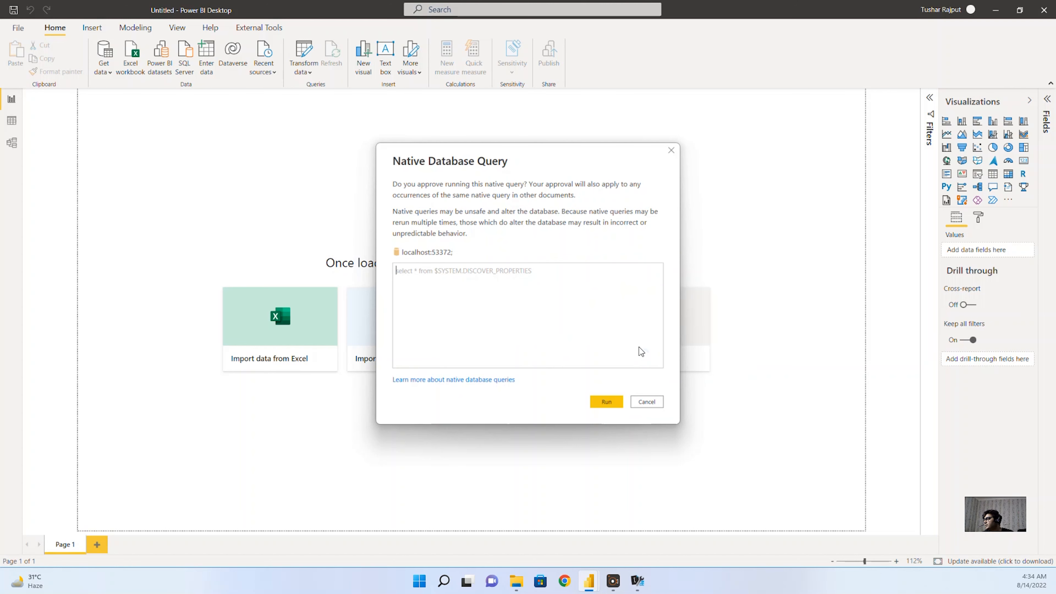
# - Approve running each native database query requested for localhost:53372 while the template refreshes
pyautogui.click(612, 401)
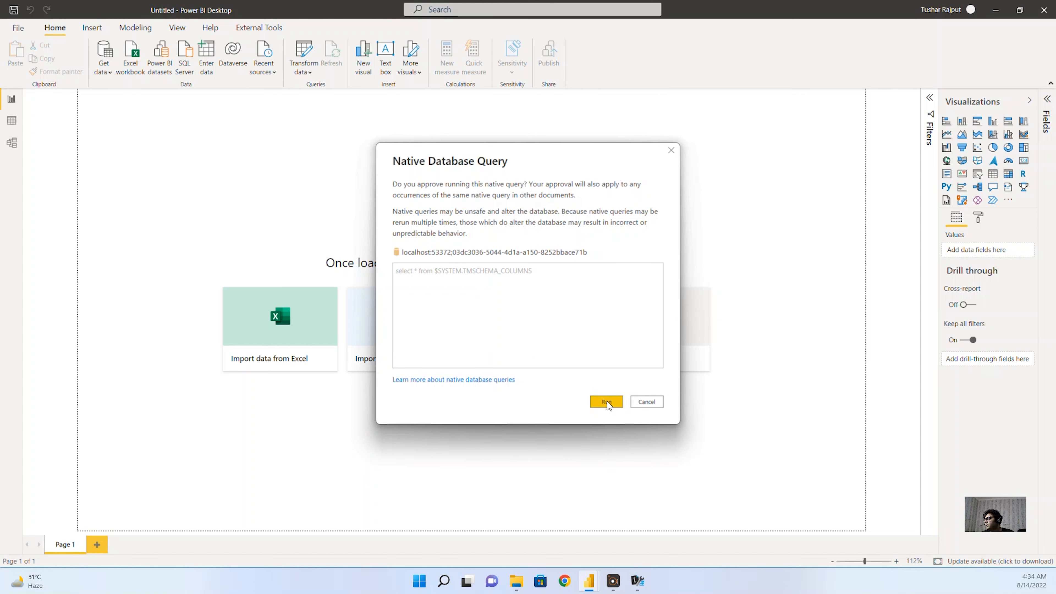
pyautogui.click(606, 402)
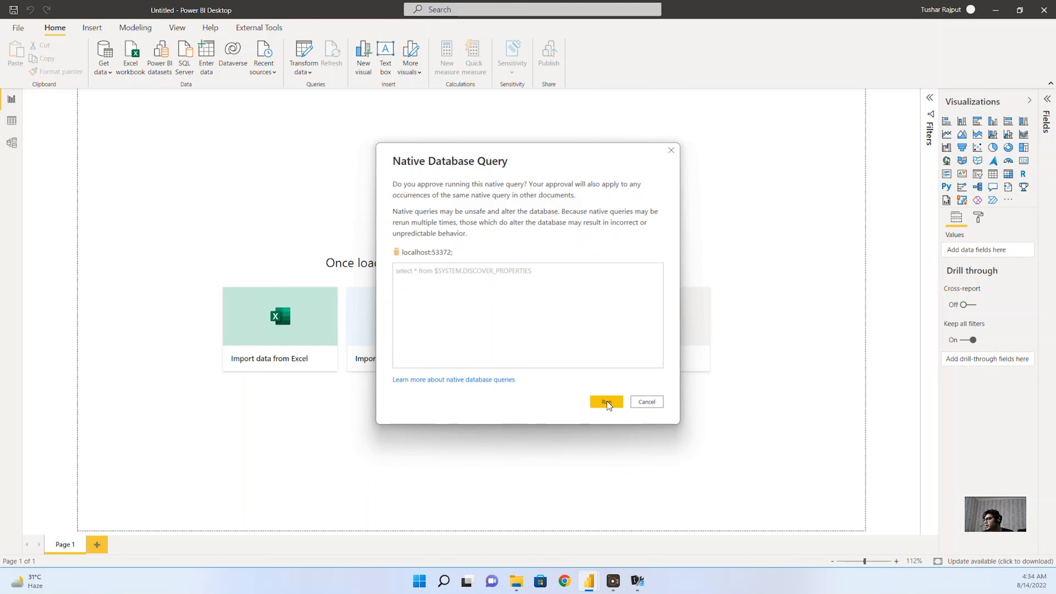
pyautogui.click(607, 402)
pyautogui.click(607, 402)
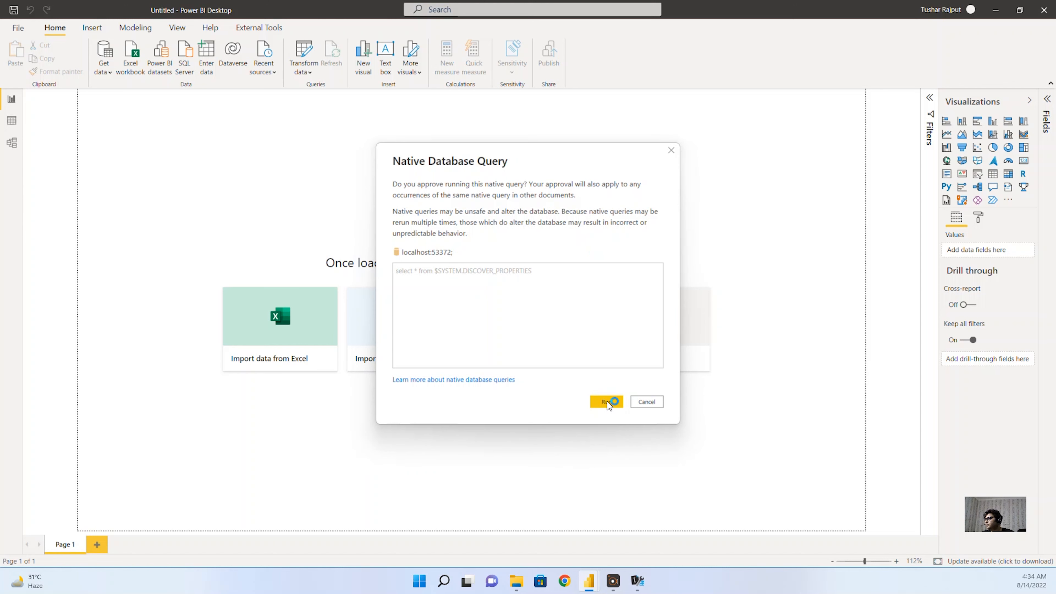
pyautogui.click(601, 401)
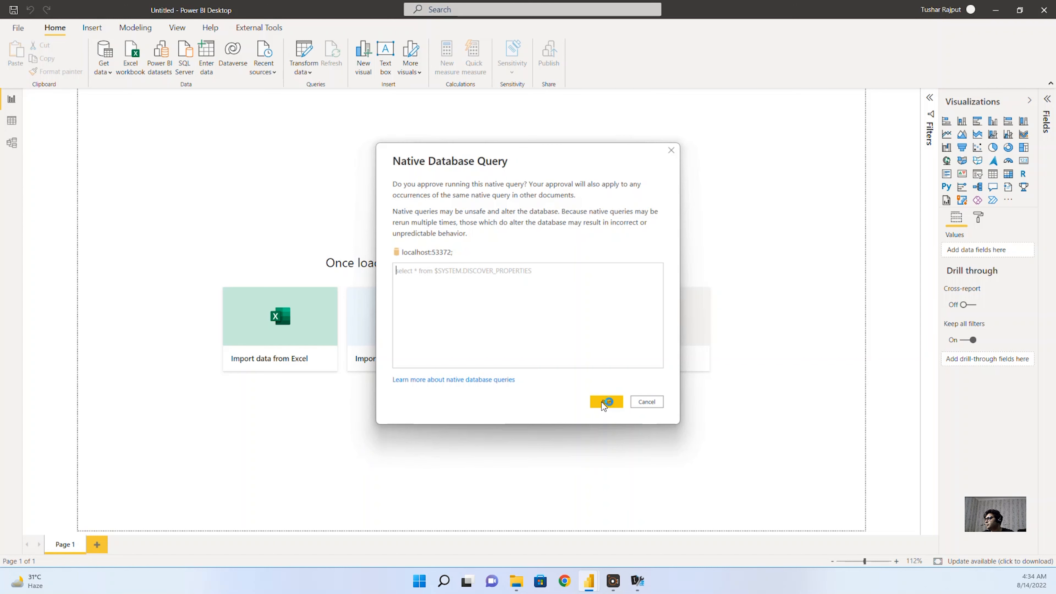
pyautogui.click(602, 401)
pyautogui.click(602, 402)
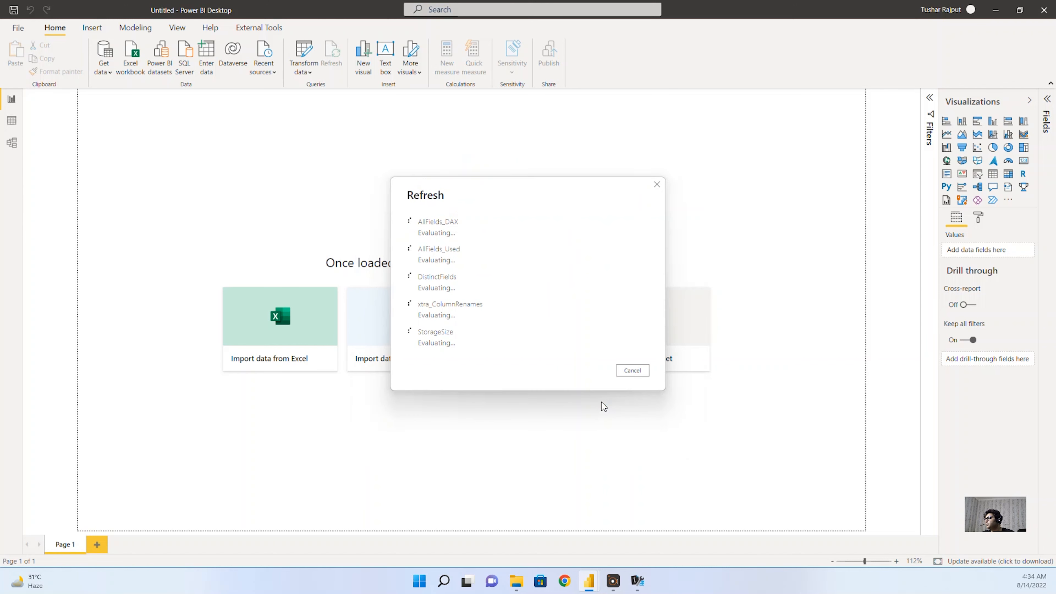
pyautogui.click(601, 400)
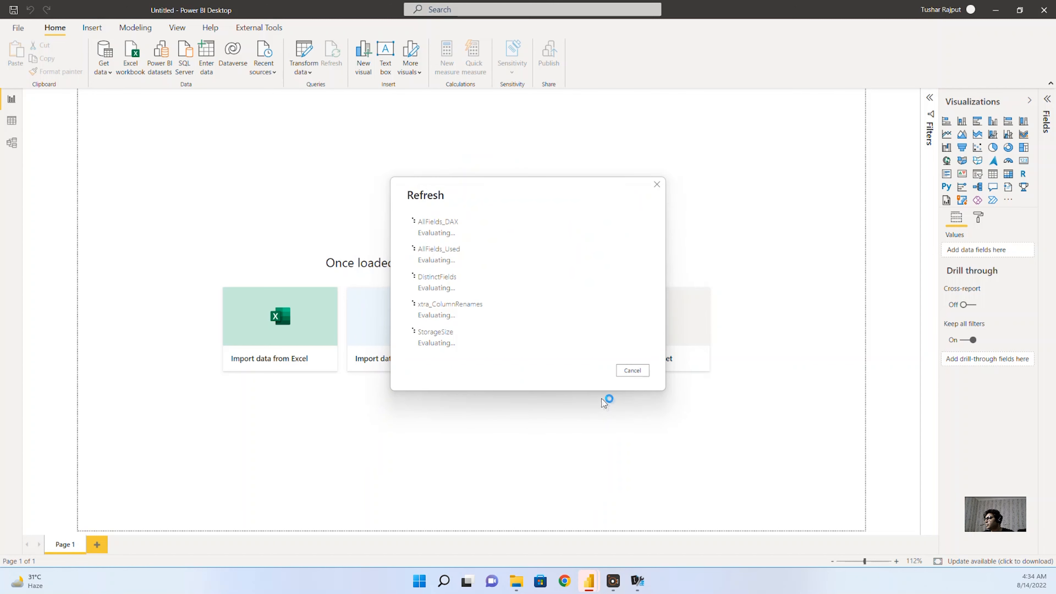
# - Approve the remaining native queries for localhost:53372, including the one on $SYSTEM.TMSCHEMA_RELATIONSHIPS, and let the template finish refreshing
pyautogui.click(600, 398)
pyautogui.click(600, 400)
pyautogui.click(599, 400)
pyautogui.click(599, 399)
pyautogui.click(606, 401)
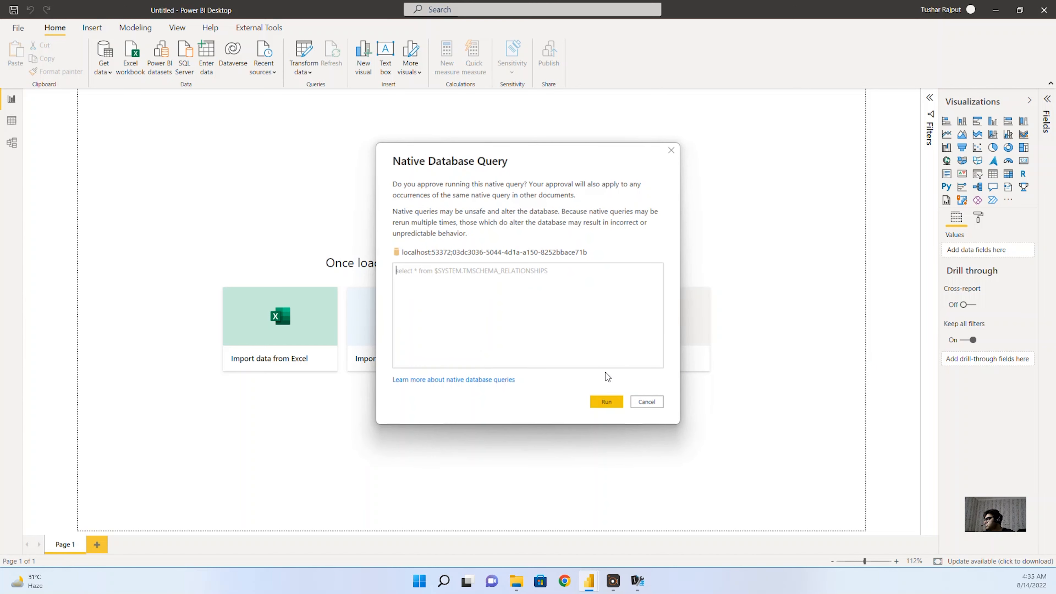
pyautogui.click(607, 402)
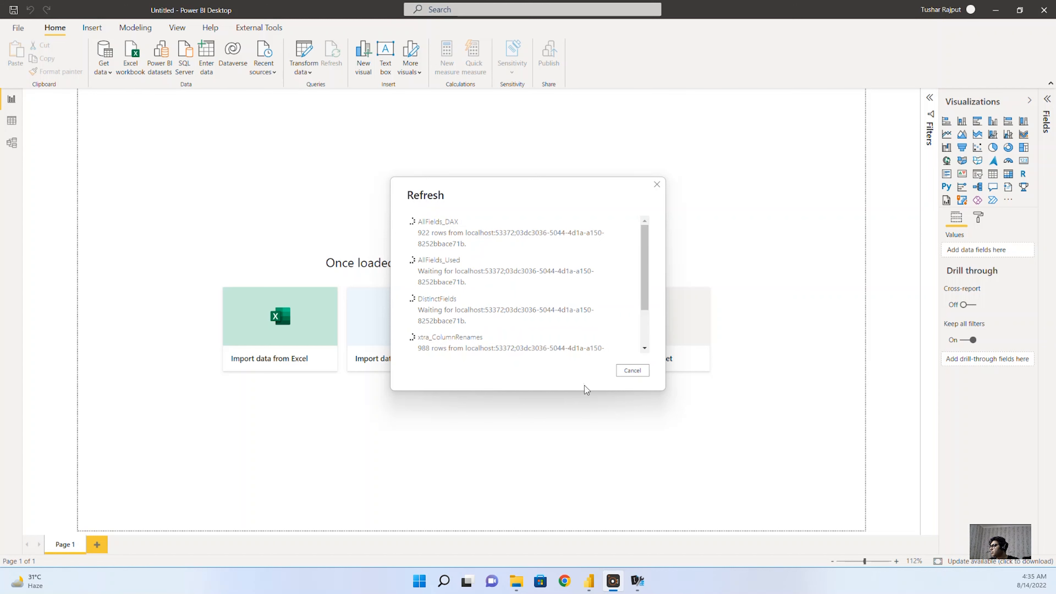
pyautogui.scroll(-2, 523, 284)
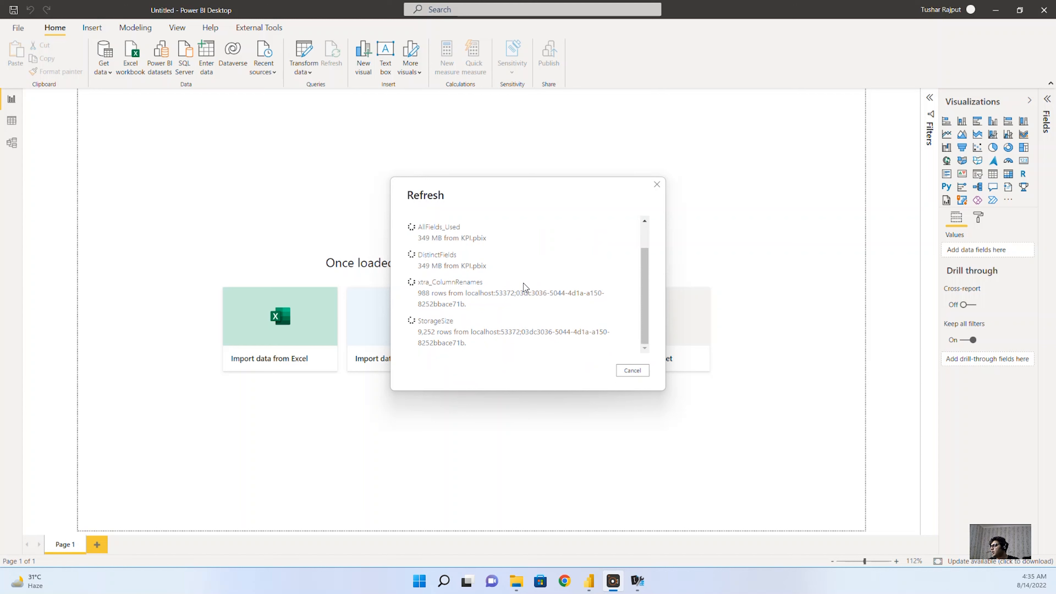
pyautogui.scroll(2, 523, 283)
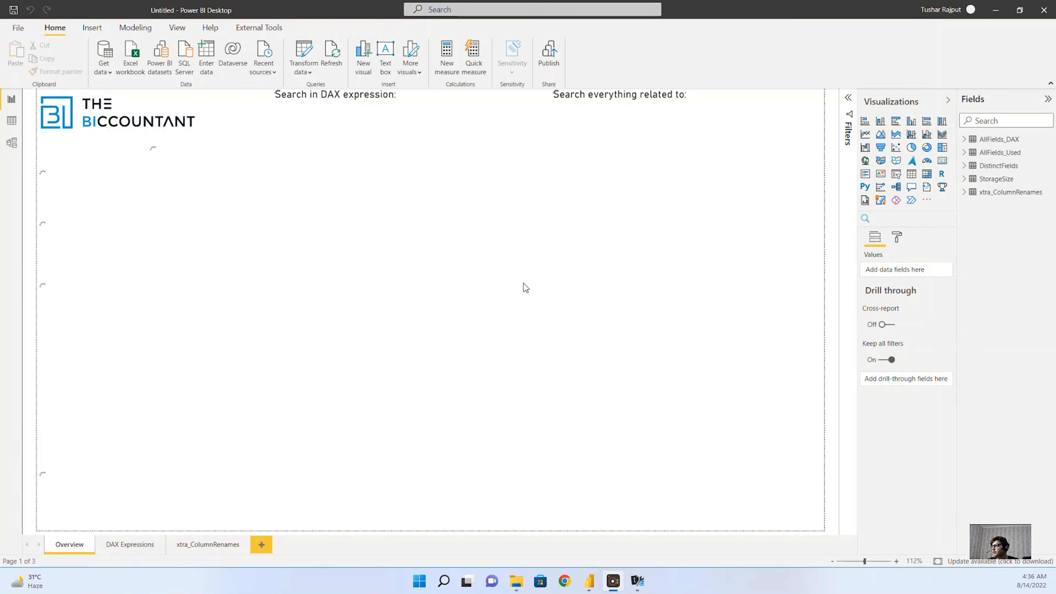
# - Delete The BIccountant logo from the Overview page and expand the columns of the DateTableTemplate table in the usage matrix
pyautogui.click(97, 112)
pyautogui.press('Delete')
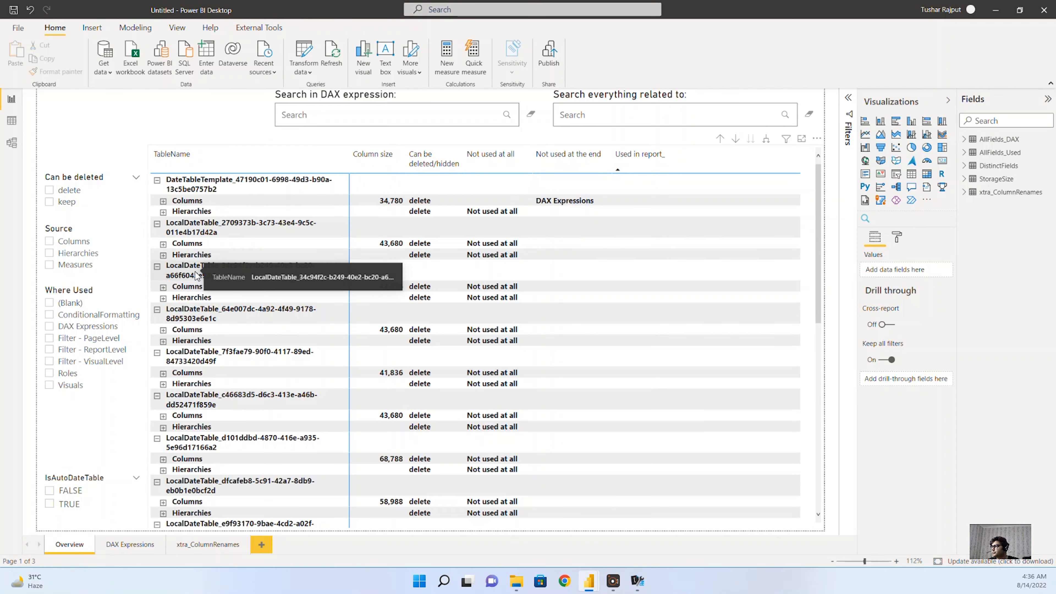
pyautogui.scroll(-5, 204, 299)
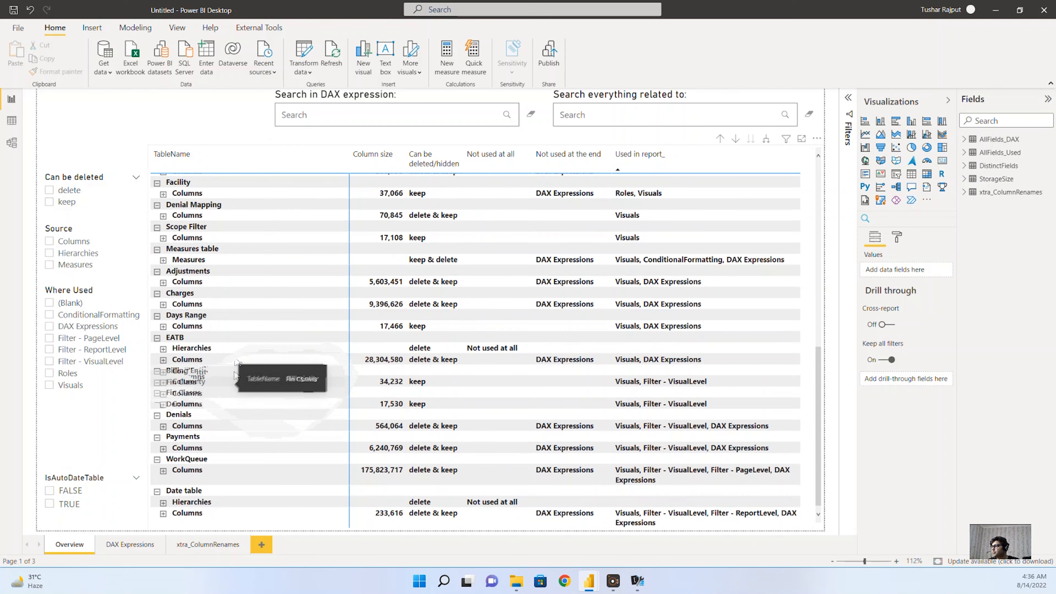
pyautogui.scroll(5, 239, 366)
pyautogui.scroll(2, 241, 366)
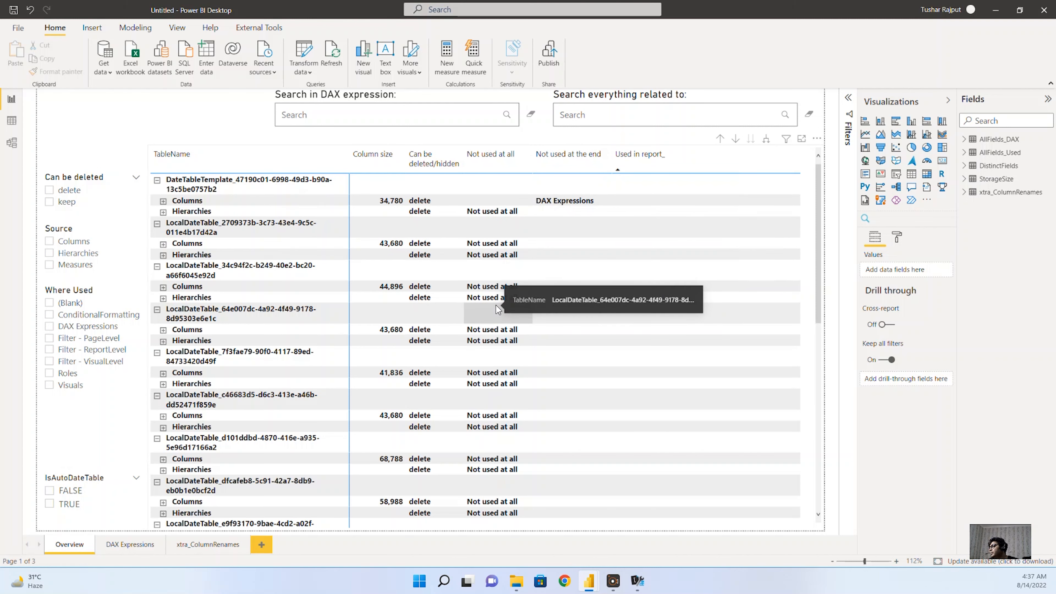
pyautogui.click(164, 201)
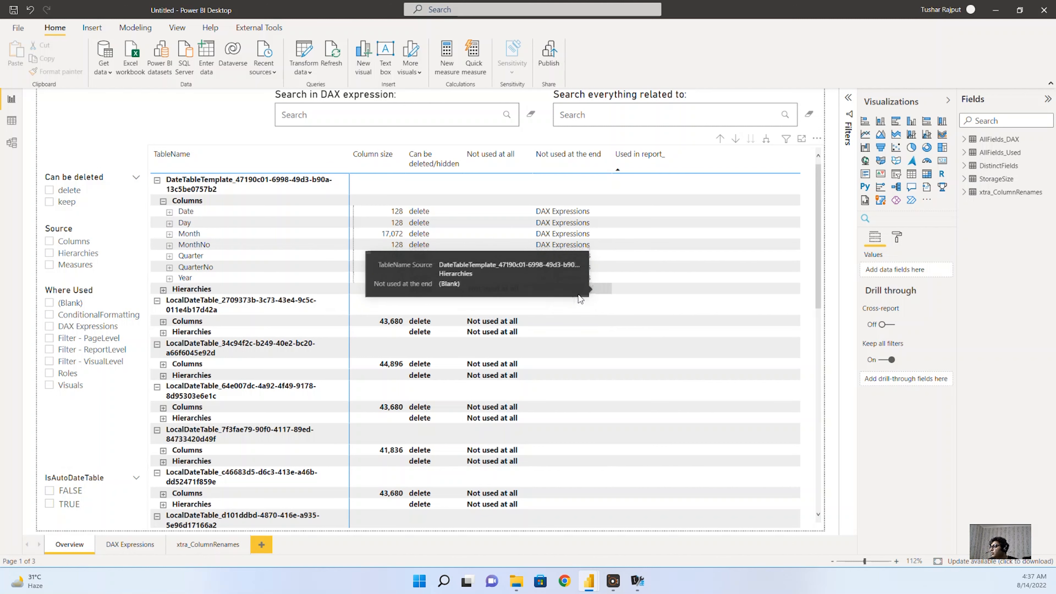
pyautogui.scroll(-5, 536, 340)
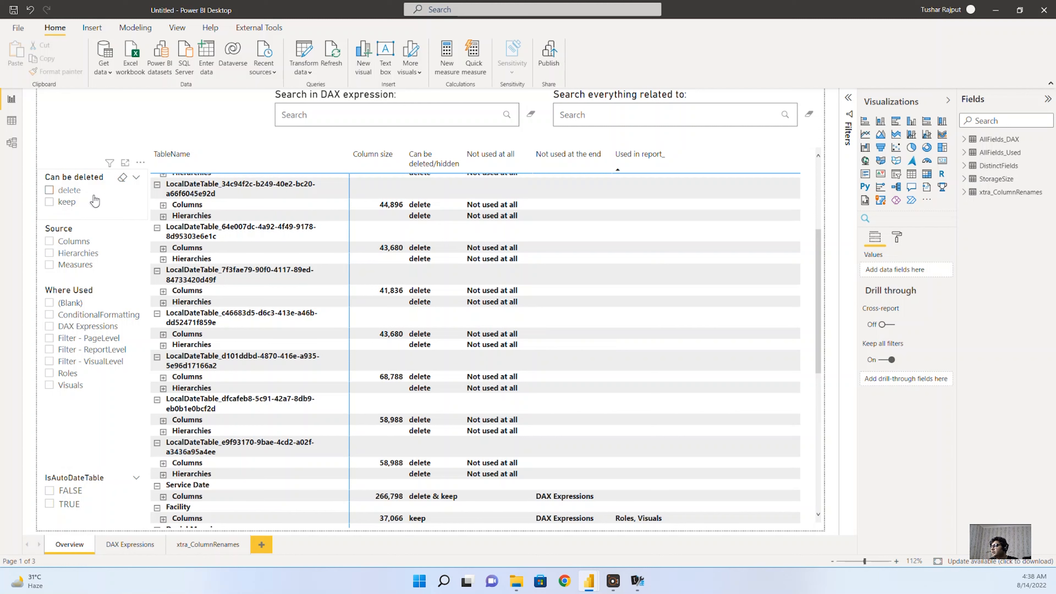
# - Filter the usage matrix to deletable columns used in DAX Expressions and sort it by Not used at the end
pyautogui.click(49, 191)
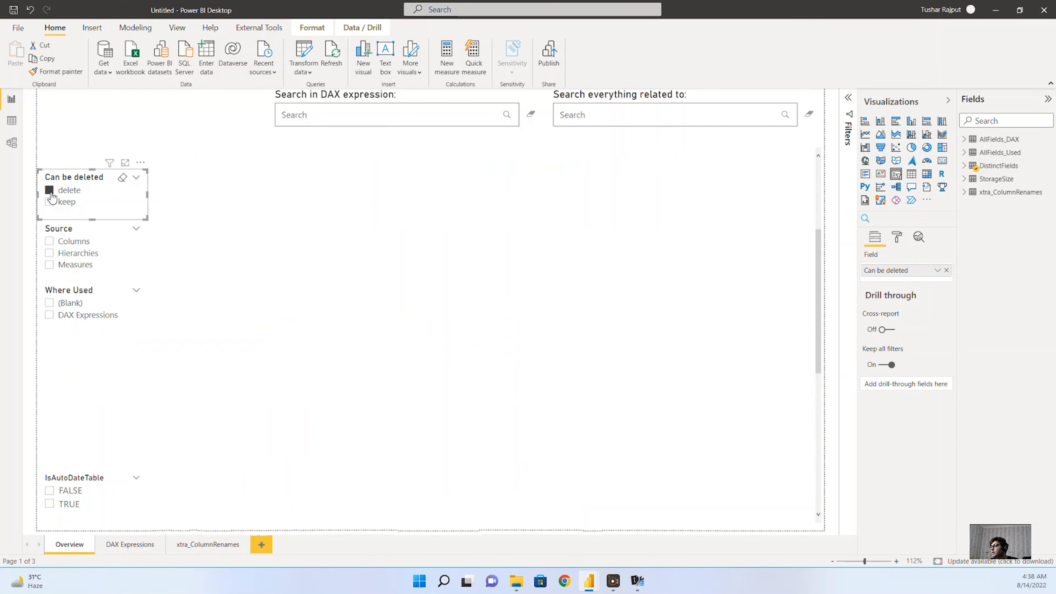
pyautogui.scroll(-1, 344, 360)
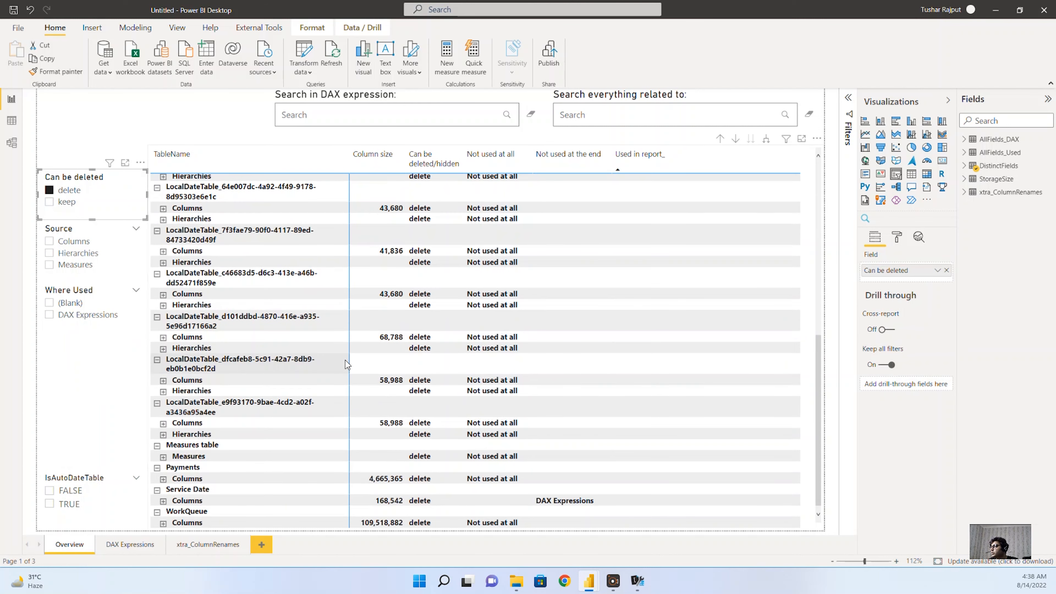
pyautogui.click(49, 242)
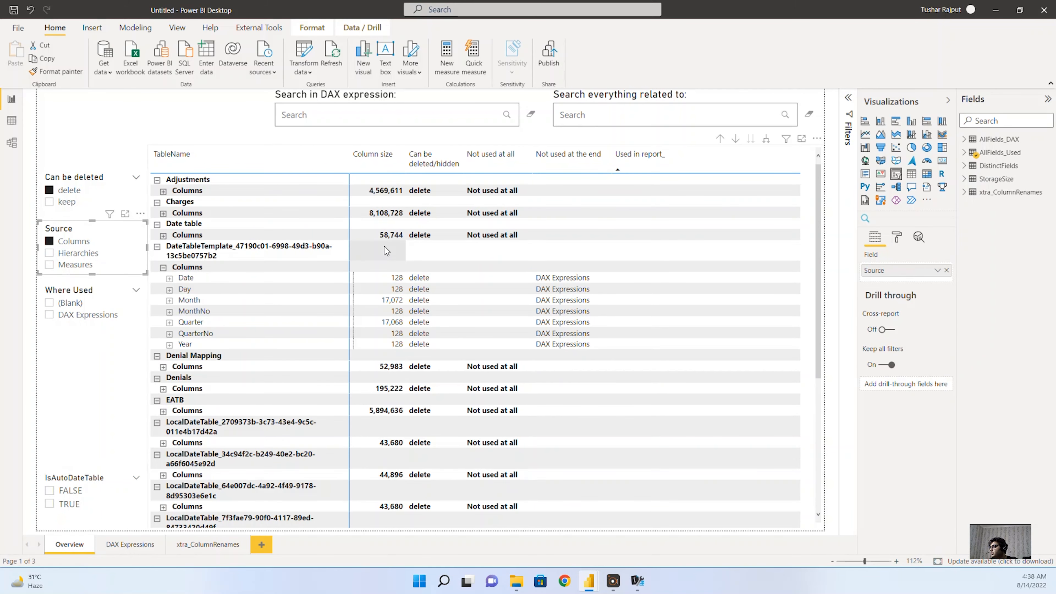
pyautogui.scroll(-5, 407, 324)
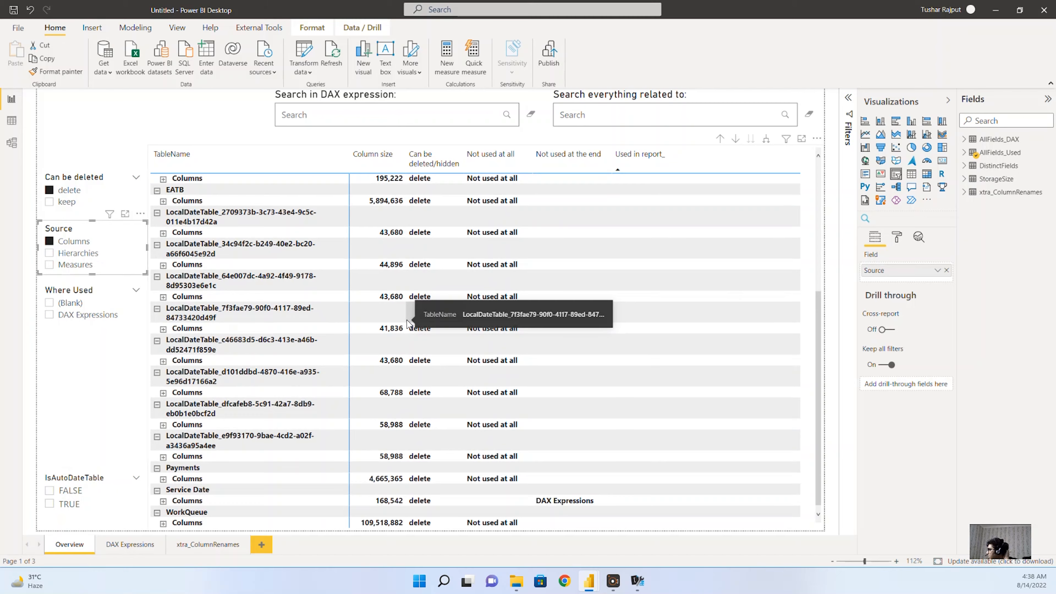
pyautogui.scroll(5, 407, 320)
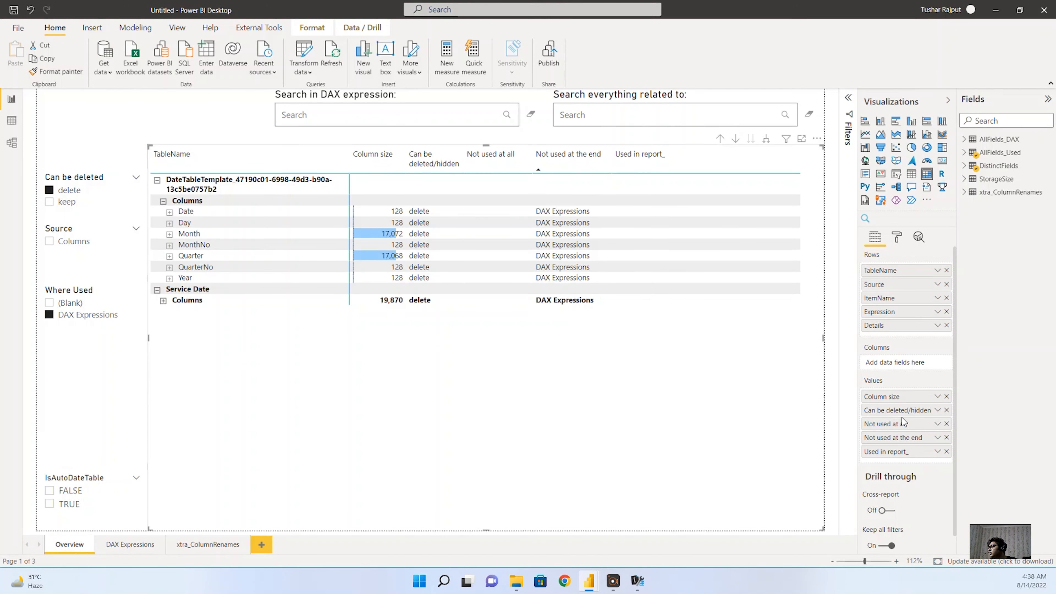
# - Clear the Where Used, Source and Can be deleted filters and expand the Date table's columns in the usage matrix
pyautogui.click(56, 319)
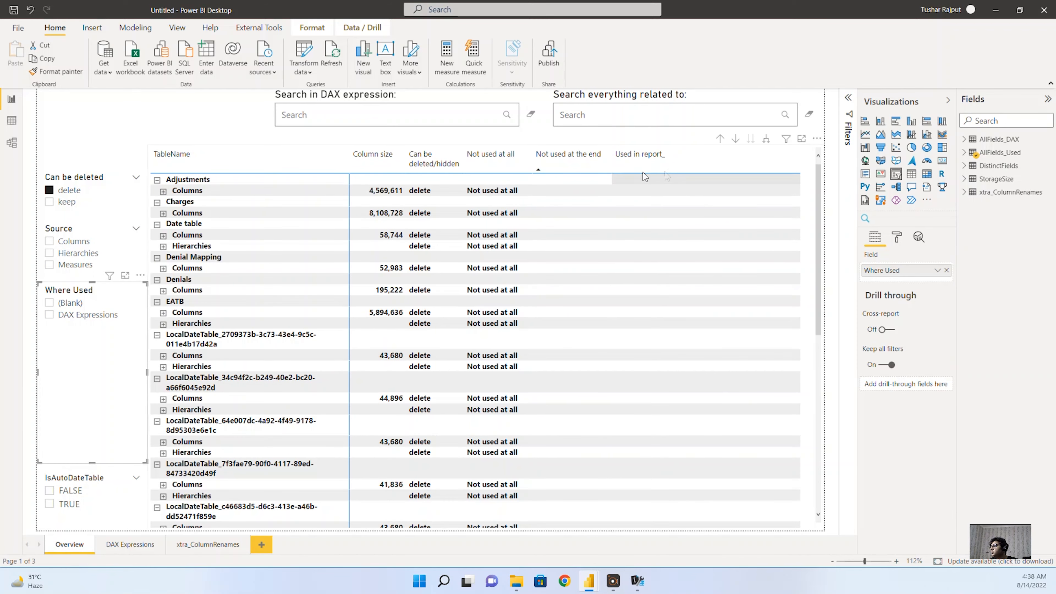
pyautogui.scroll(-5, 661, 233)
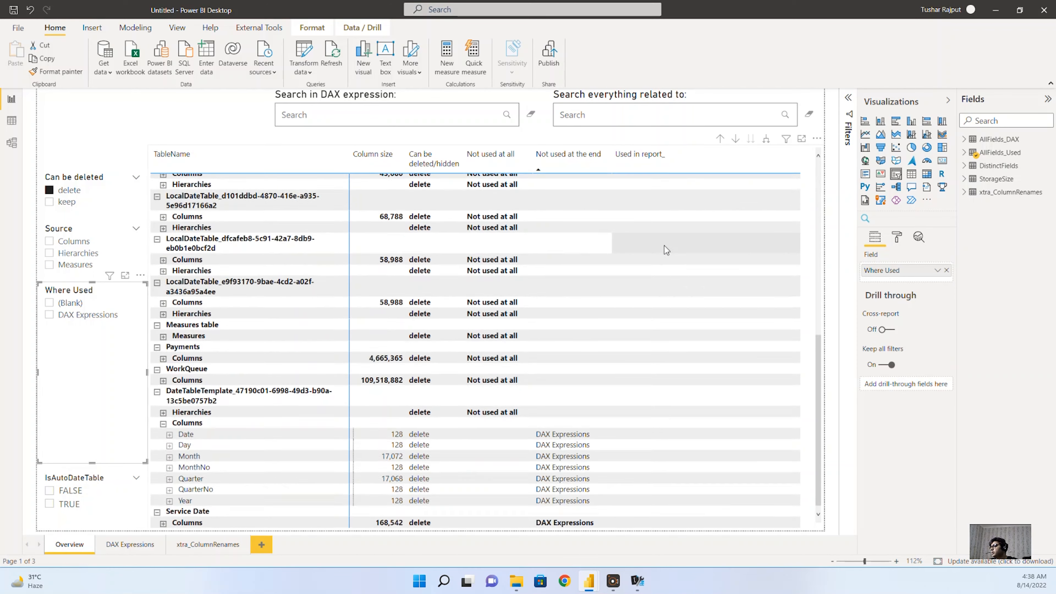
pyautogui.scroll(5, 666, 249)
pyautogui.click(49, 190)
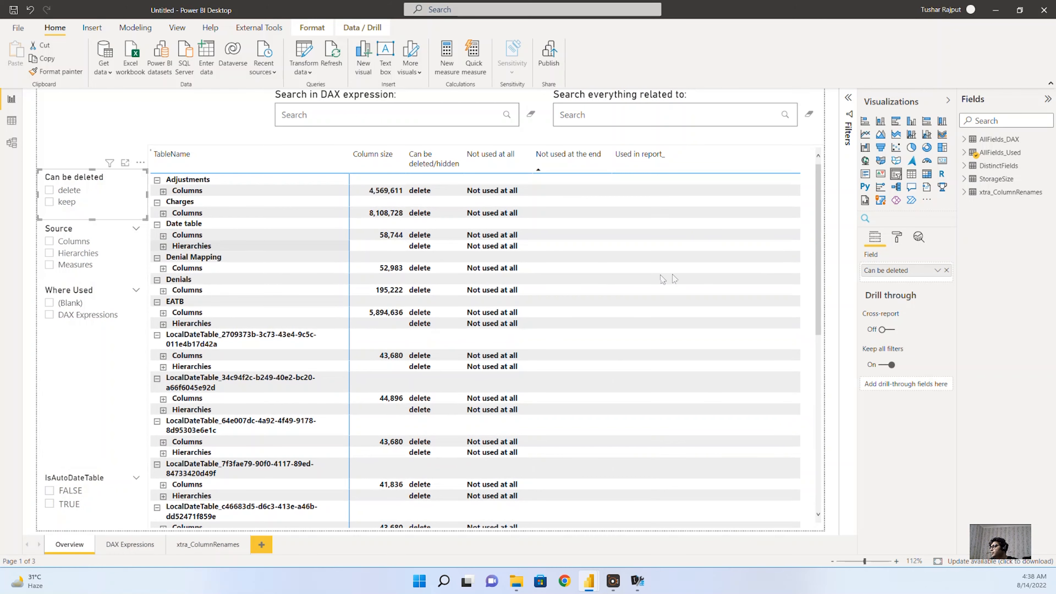
pyautogui.scroll(-5, 665, 300)
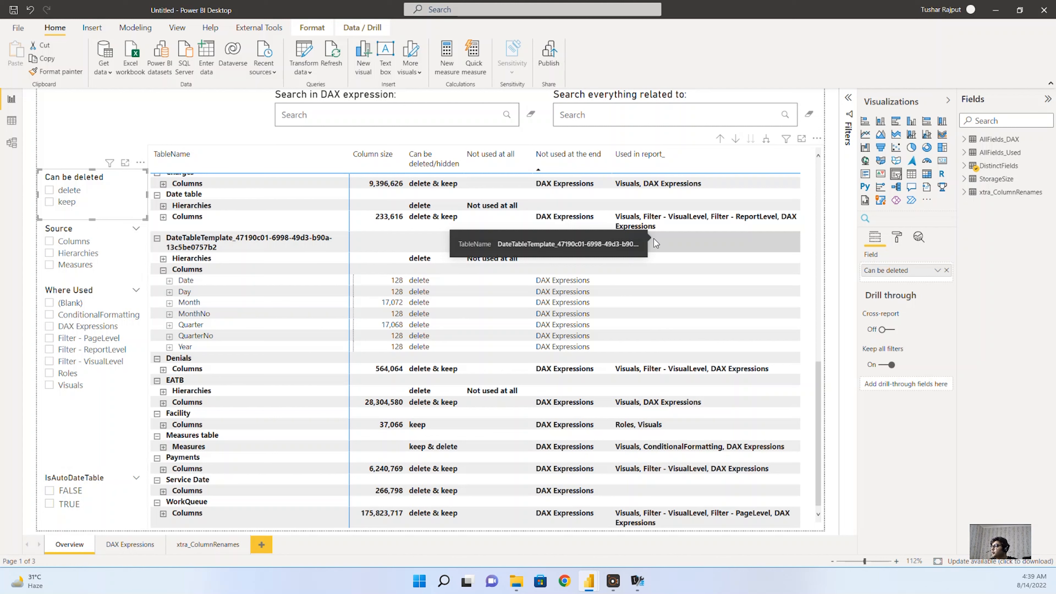
pyautogui.click(162, 218)
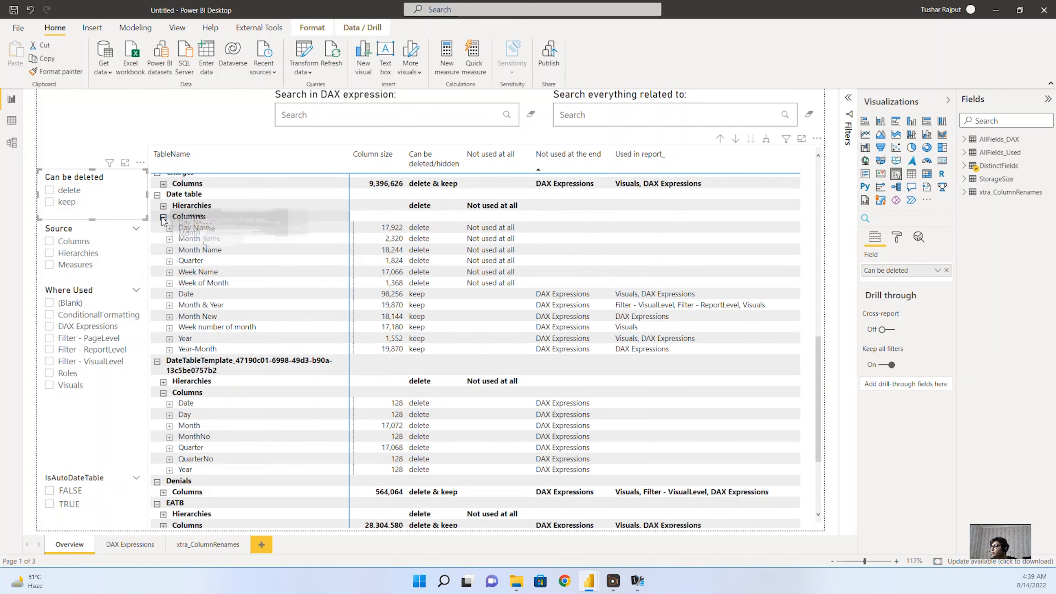